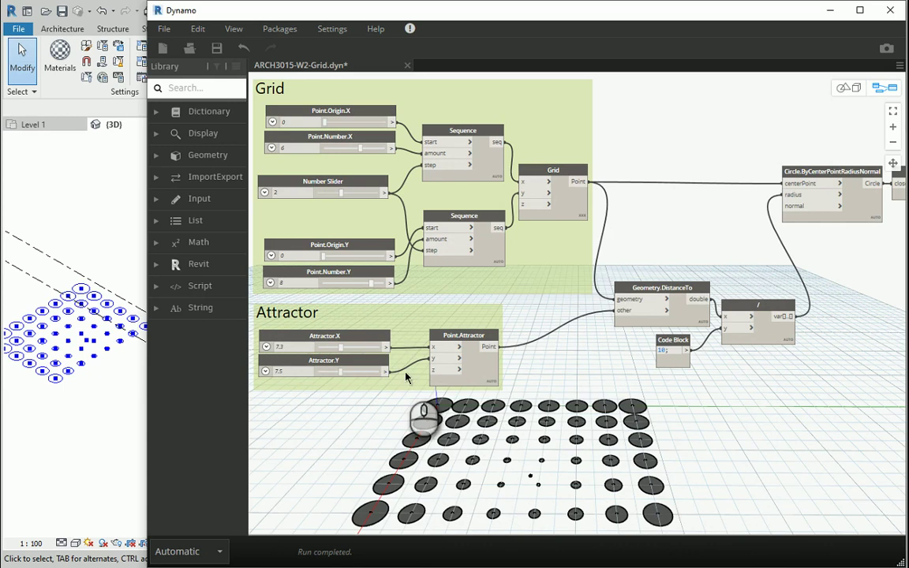
- Examine the node graph from the Grid and Attractor groups through to the circle and surface nodes
scroll(450, 320, down, 2)
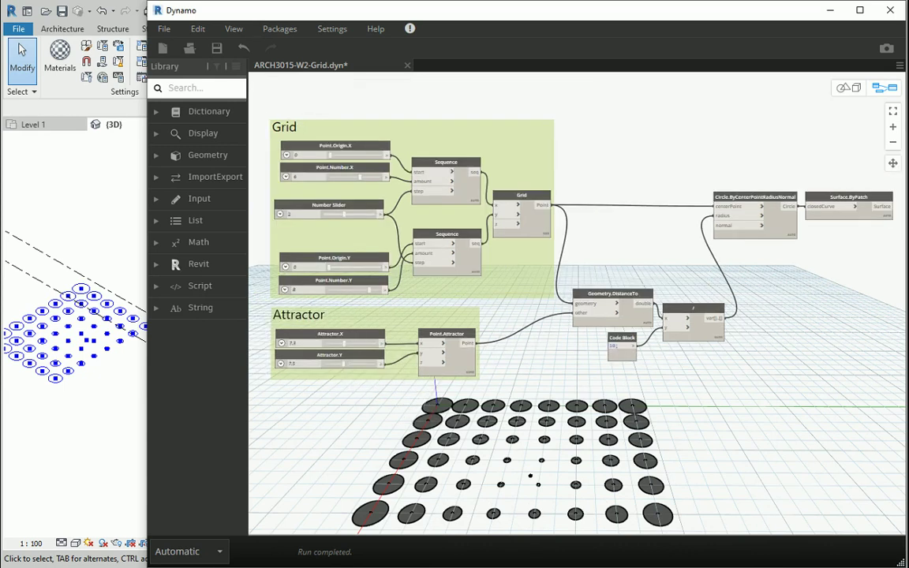
scroll(770, 299, up, 2)
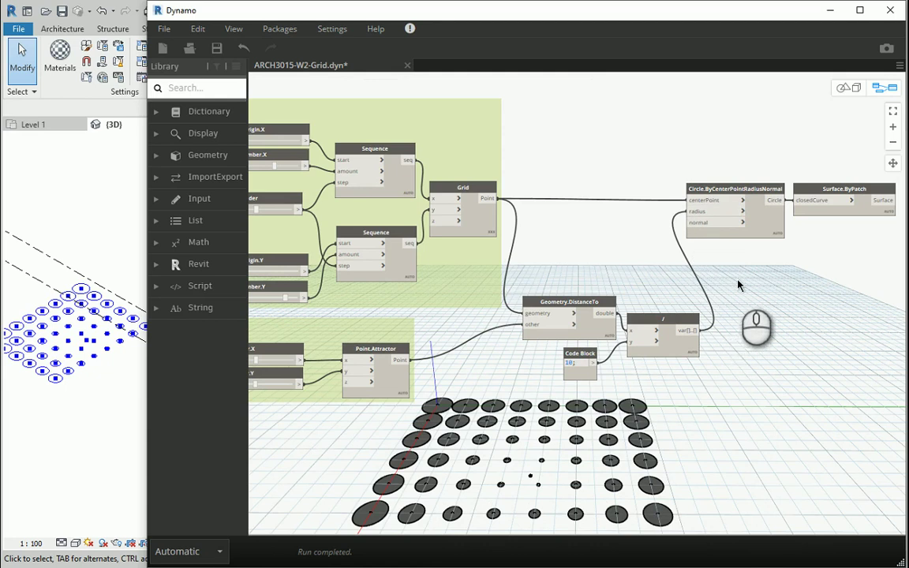
scroll(750, 260, down, 2)
scroll(399, 374, up, 2)
scroll(398, 374, up, 1)
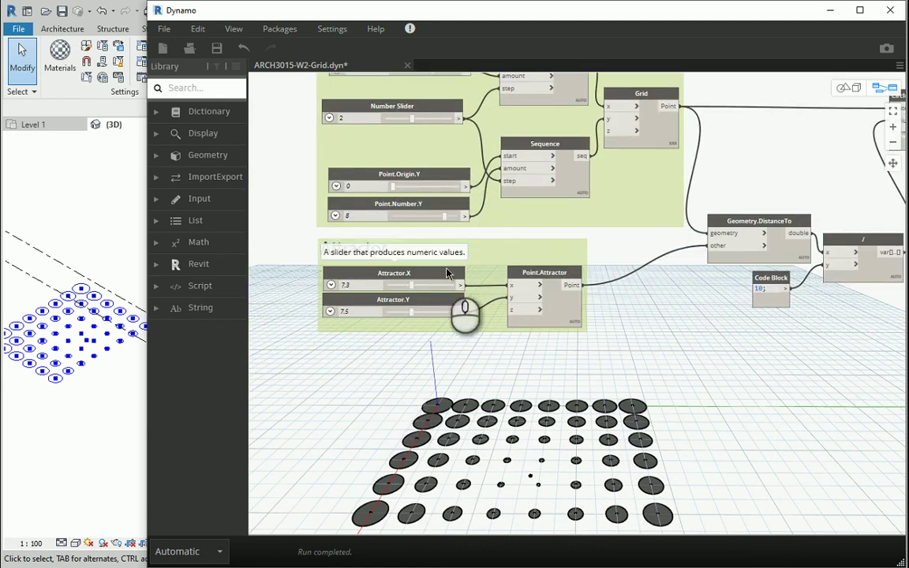
scroll(423, 349, up, 1)
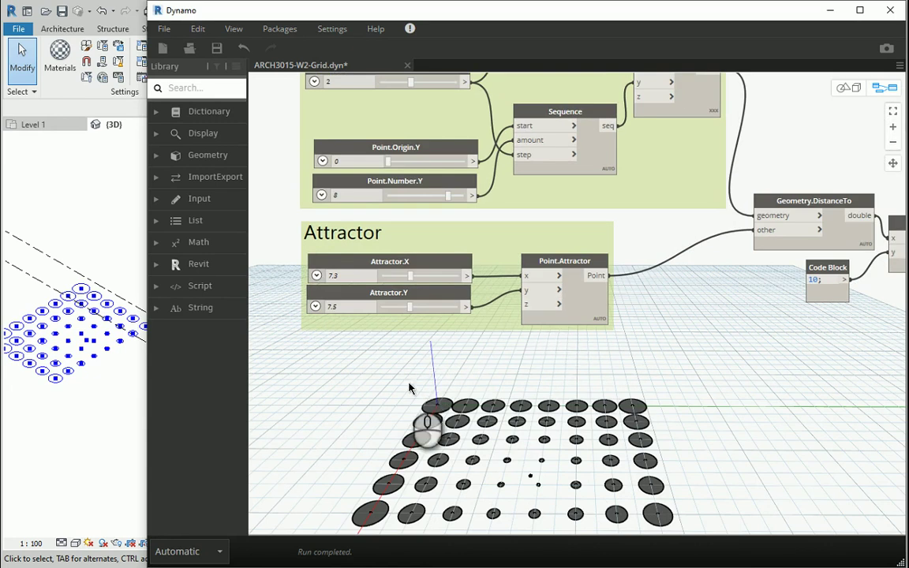
scroll(338, 226, down, 1)
scroll(426, 339, up, 1)
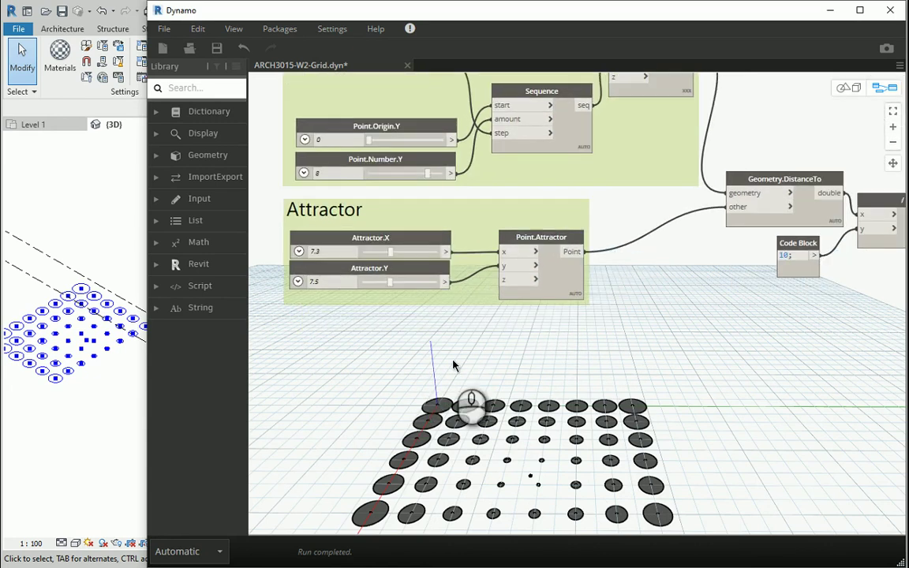
- Duplicate the Point.Attractor node and place the copy directly below the original
click(530, 238)
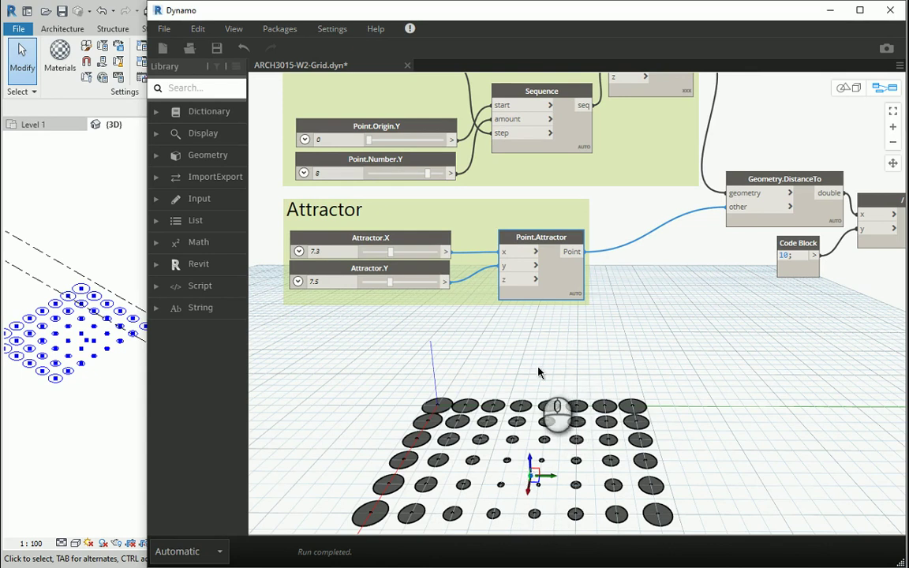
mouse_move(536, 247)
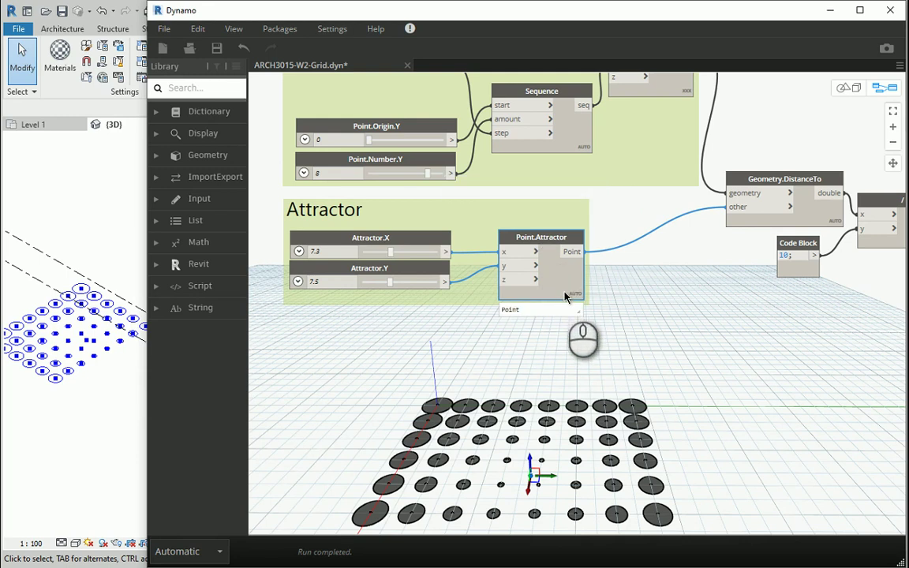
key(ctrl+c)
key(ctrl+v)
drag(655, 262, 543, 315)
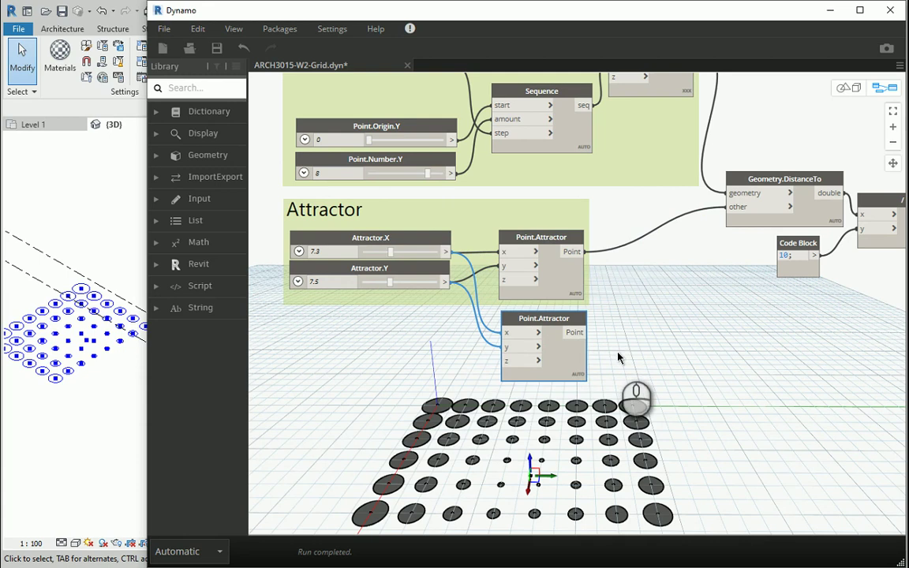
- Rename the original Point.Attractor node as Point.Attractor.1
right_click(542, 242)
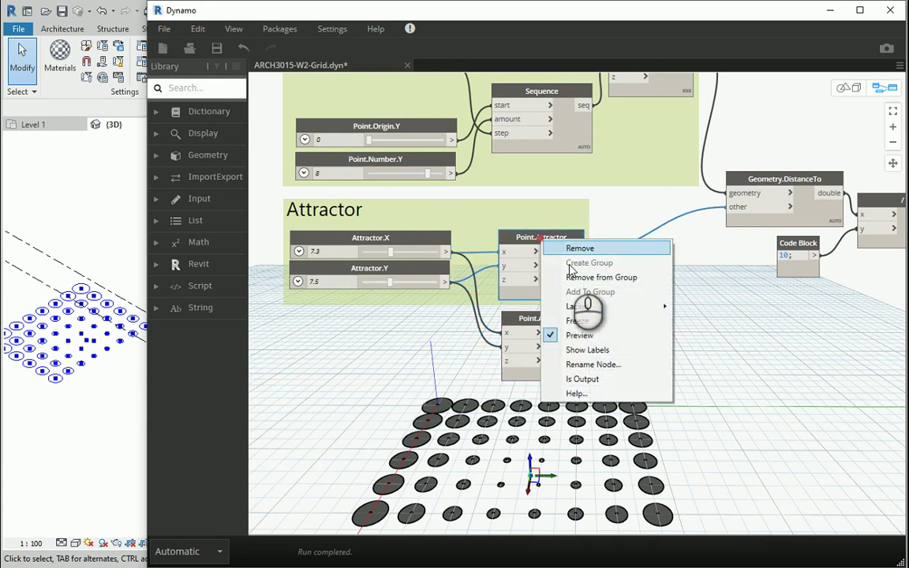
click(593, 364)
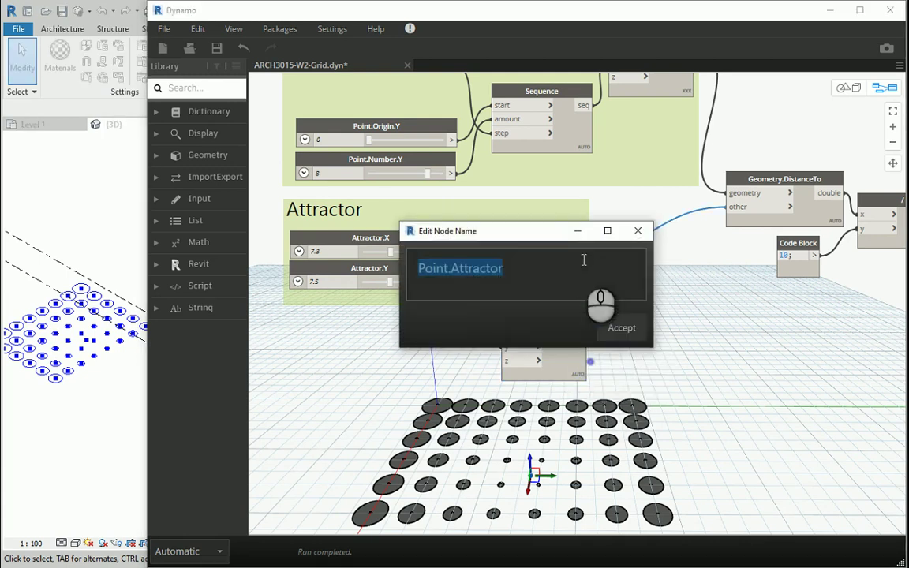
click(539, 269)
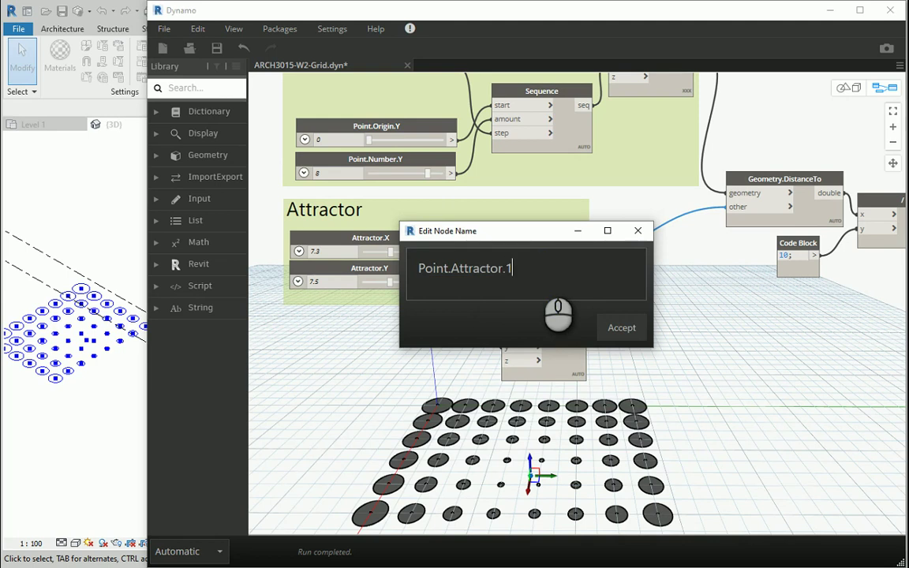
text(.1)
click(621, 327)
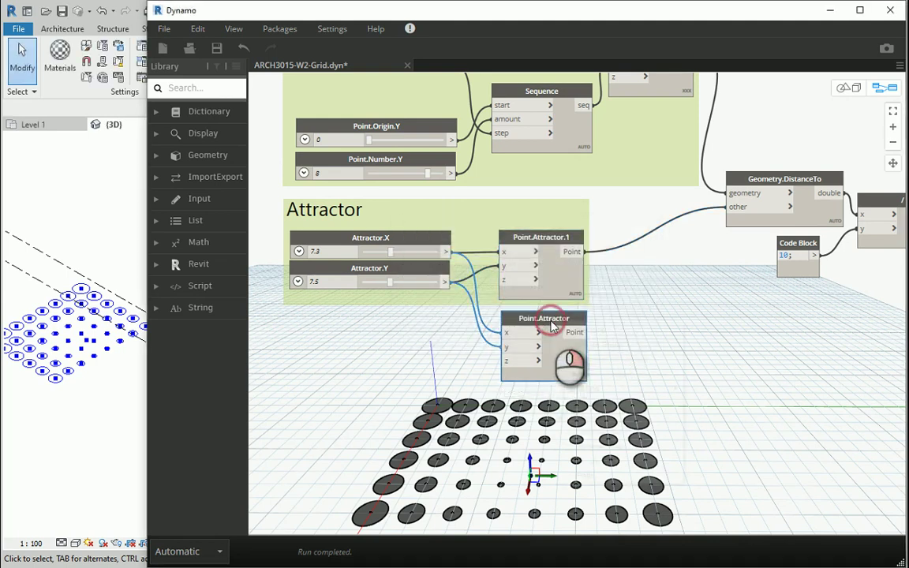
- Rename the copied Point.Attractor node as Point.Attractor.2
right_click(552, 323)
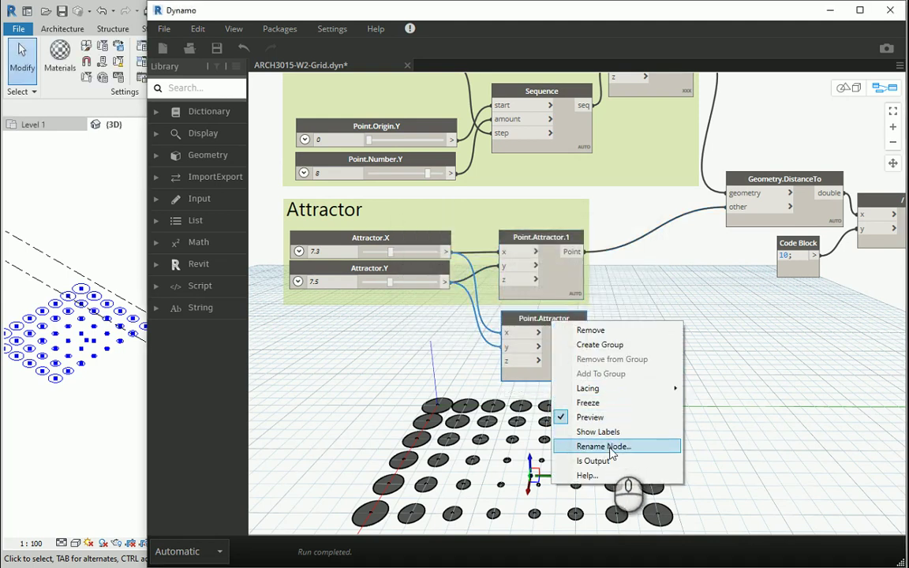
click(609, 451)
click(525, 272)
text(.2)
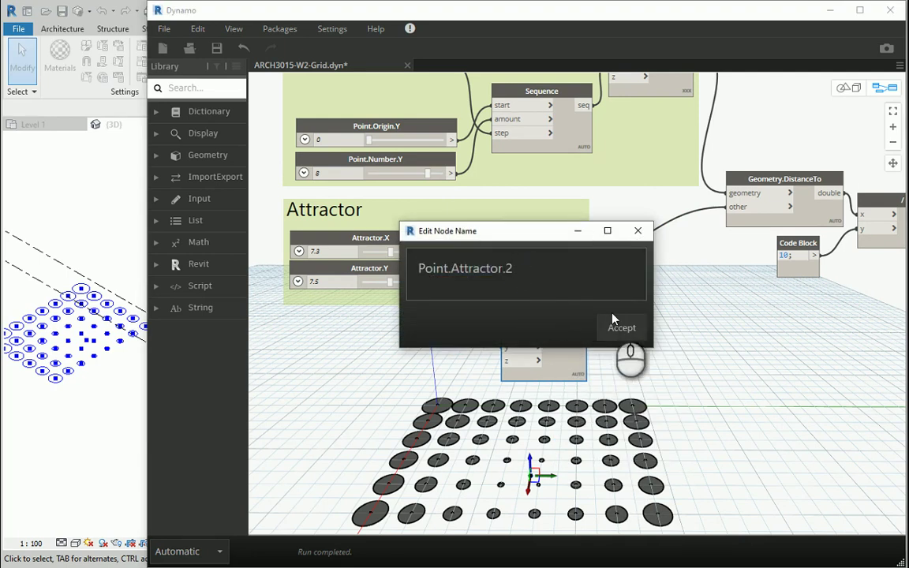
click(620, 328)
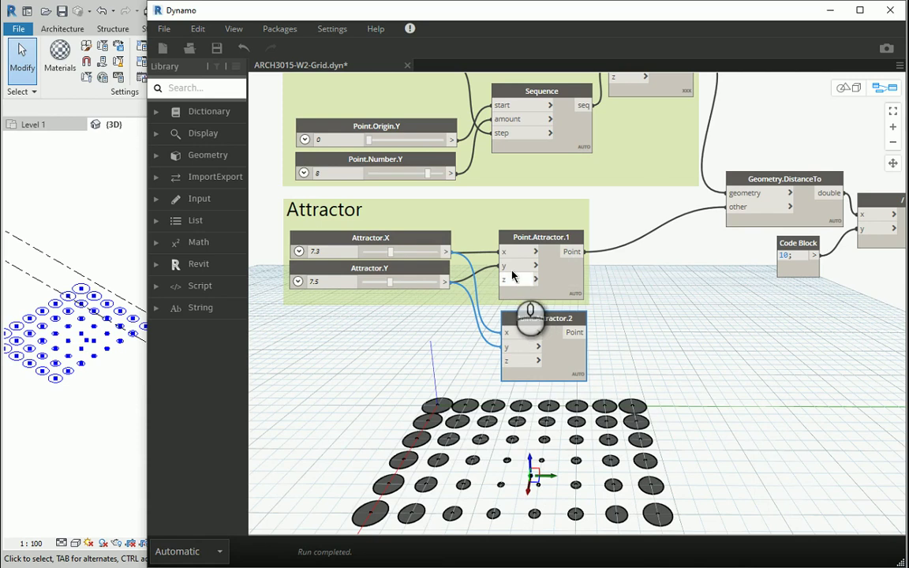
- Duplicate the Attractor.Y slider and place the copy below the Attractor group, beside Point.Attractor.2
click(322, 271)
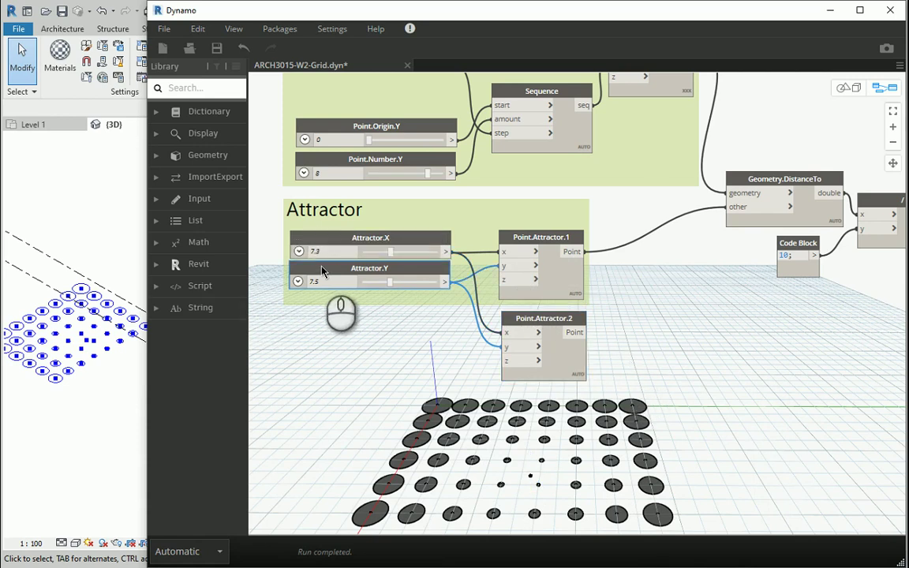
key(ctrl+c)
key(ctrl+v)
drag(536, 300, 332, 351)
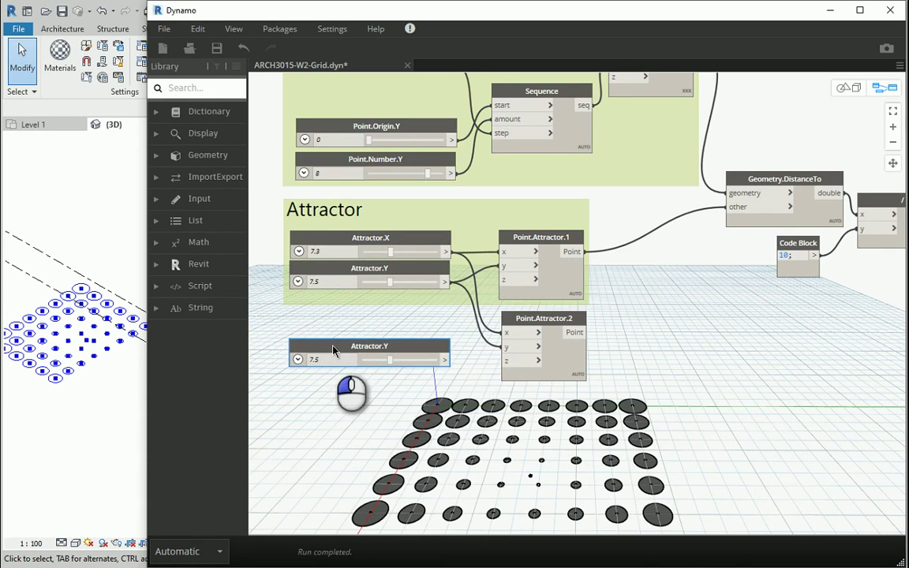
- Rename the copied Attractor.Y slider as Attractor.Y2
right_click(378, 353)
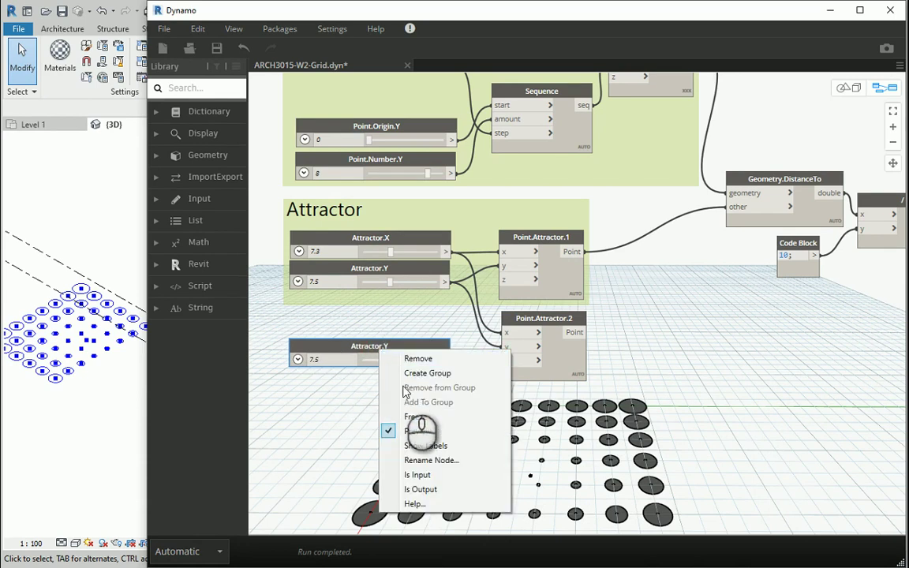
click(411, 460)
click(495, 272)
text(2)
click(619, 328)
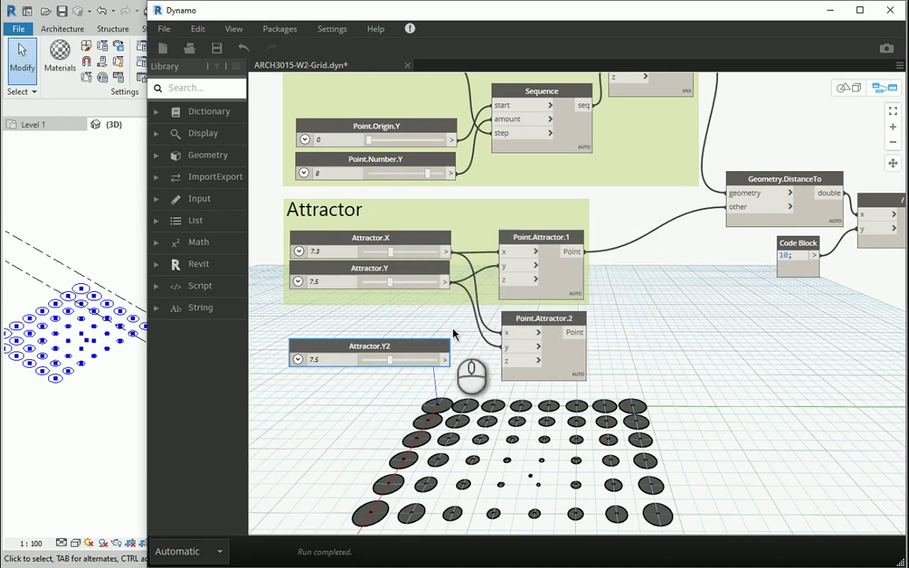
- Rename the original Attractor.Y slider inside the group as Attractor.Y1
right_click(386, 269)
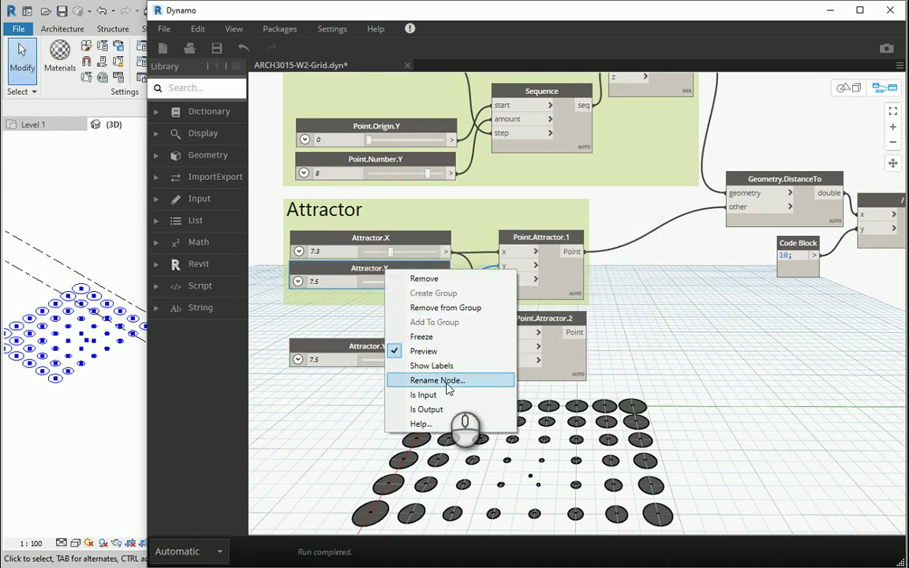
click(441, 380)
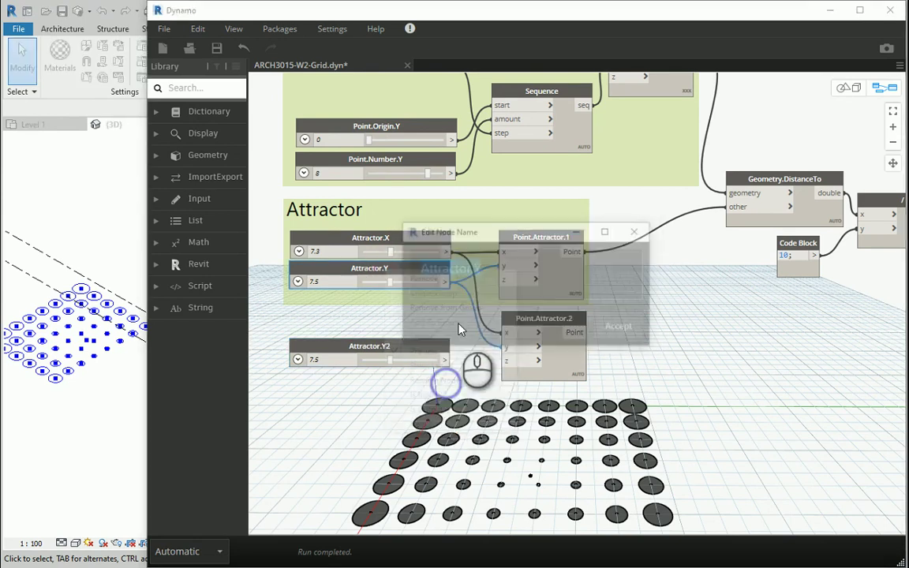
click(488, 270)
text(1)
click(620, 327)
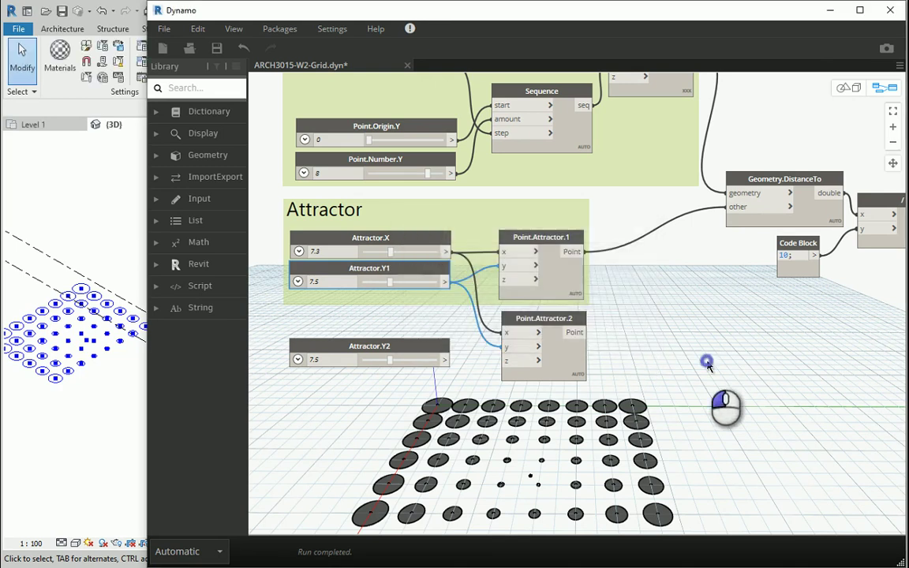
click(706, 361)
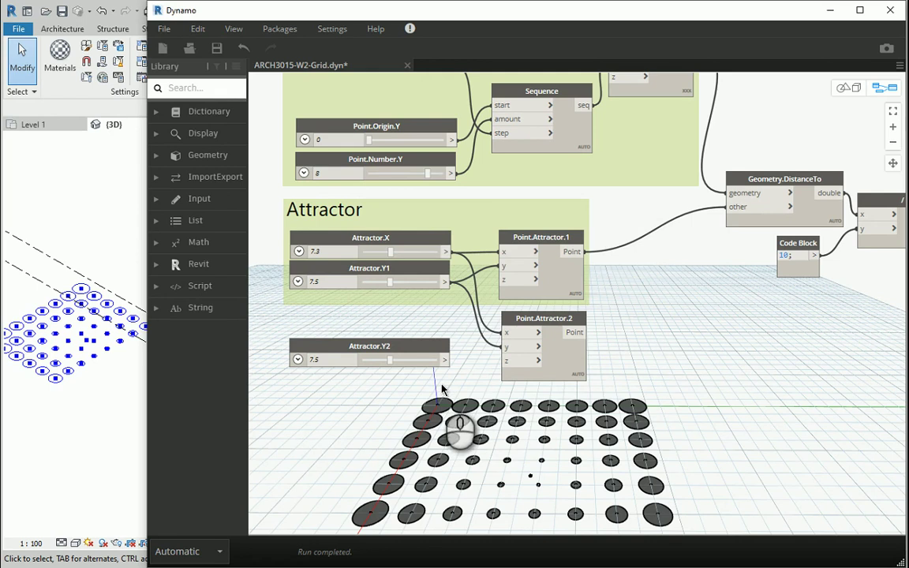
- Feed Attractor.Y2 into the y input of Point.Attractor.2, and set Attractor.Y1 to 0 and Attractor.Y2 to 17.2
drag(444, 363, 504, 348)
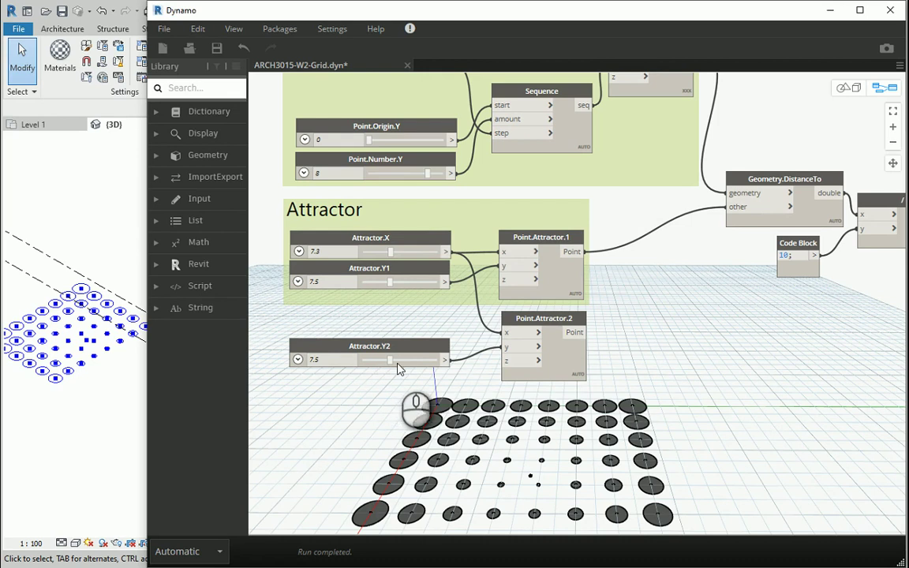
drag(392, 363, 426, 373)
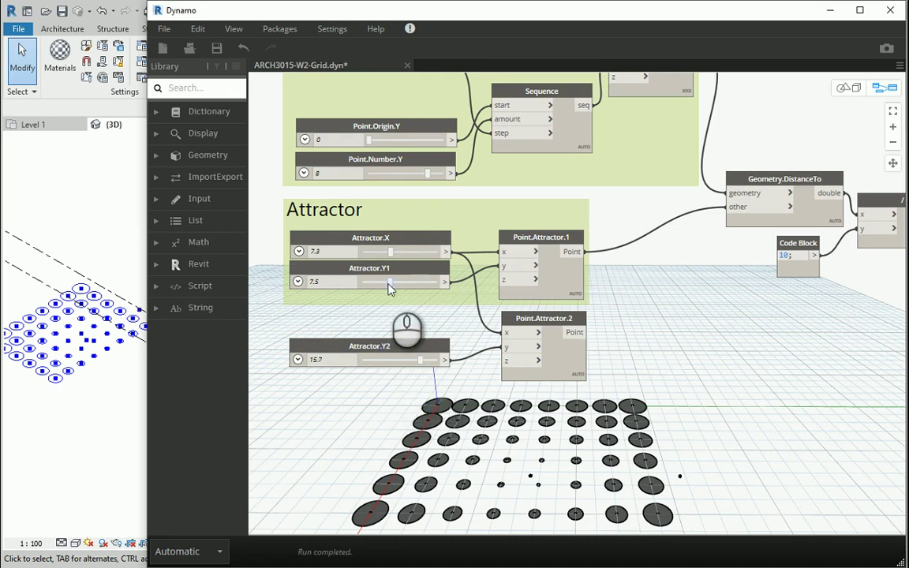
drag(389, 283, 347, 290)
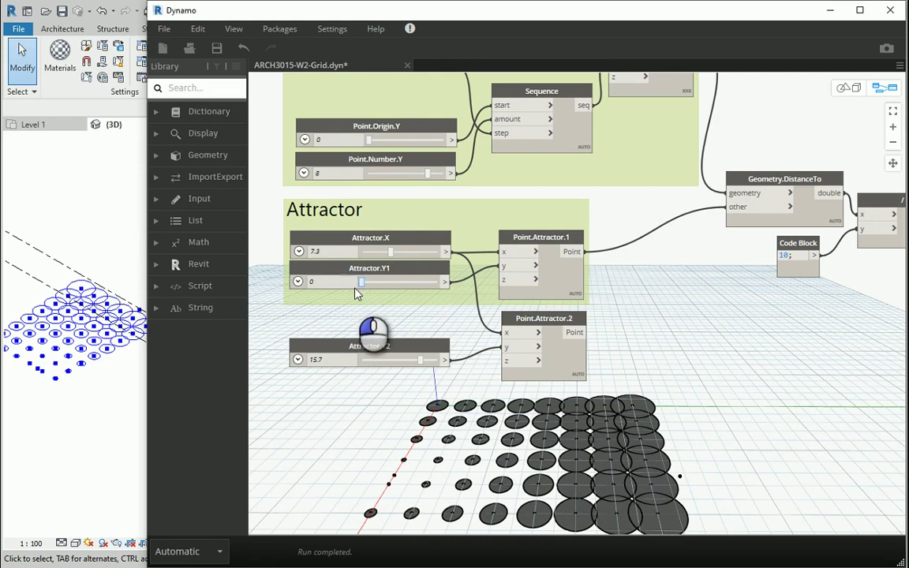
click(422, 360)
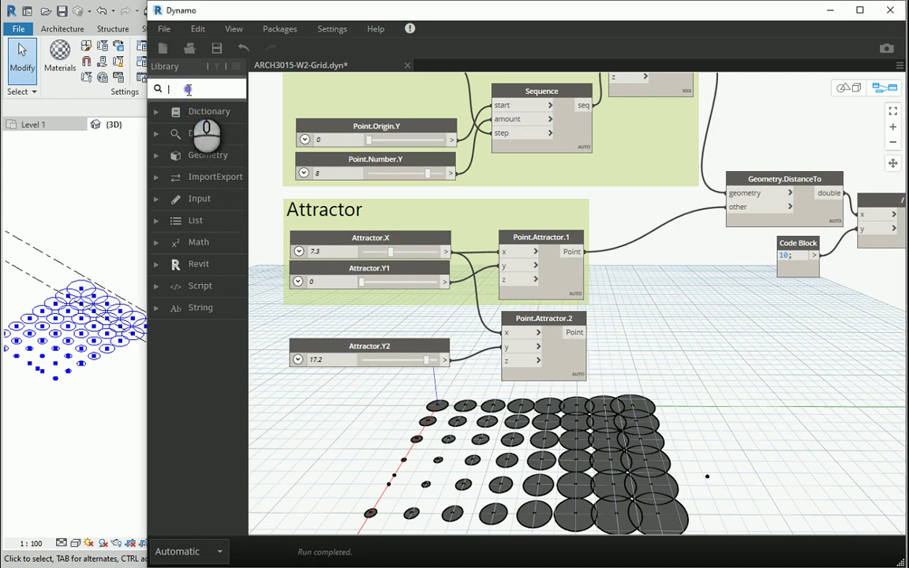
- Add a Line.ByStartPointEndPoint node with Point.Attractor.1 wired to startPoint and Point.Attractor.2 wired to endPoint
text(ne)
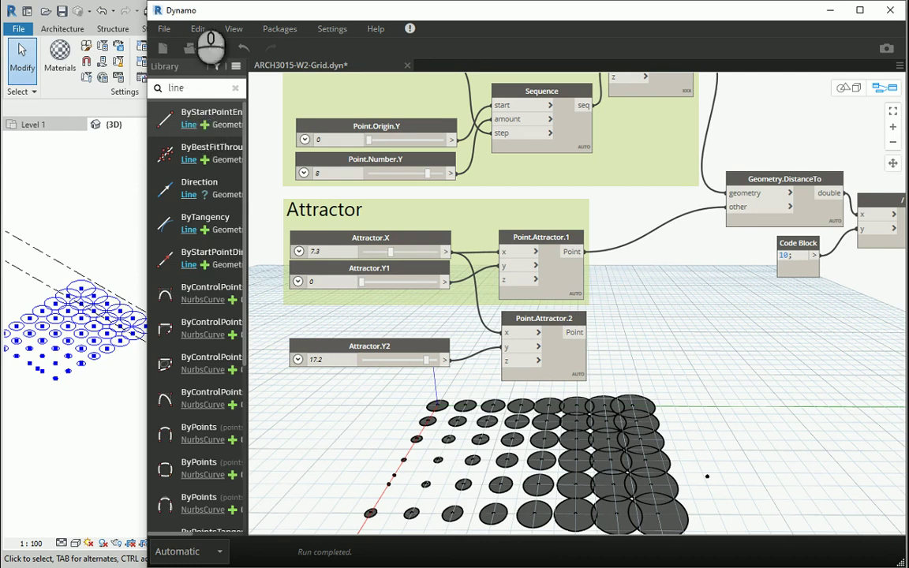
mouse_move(192, 124)
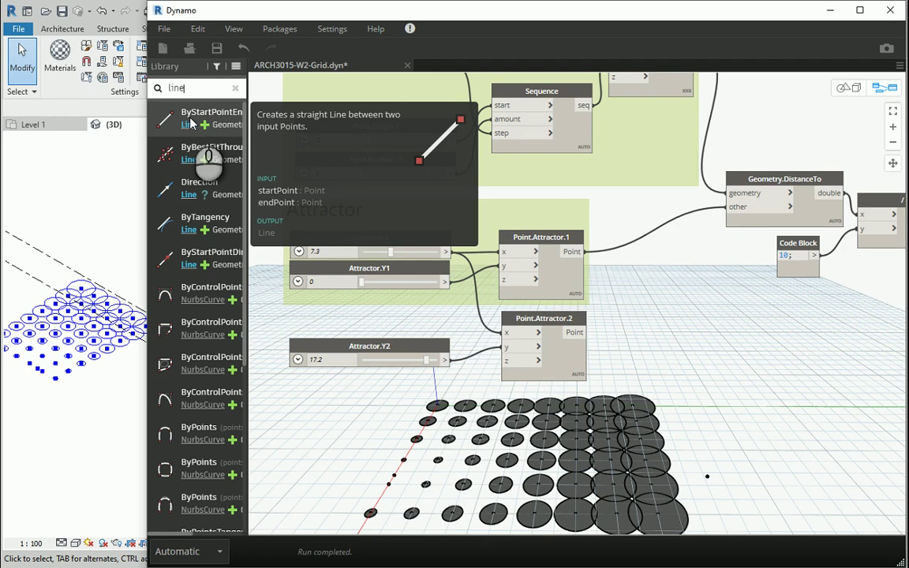
click(192, 124)
drag(582, 301, 618, 294)
drag(574, 251, 616, 308)
drag(579, 335, 609, 320)
- Rename the Line.ByStartPointEndPoint node as Line.Attractor
right_click(654, 297)
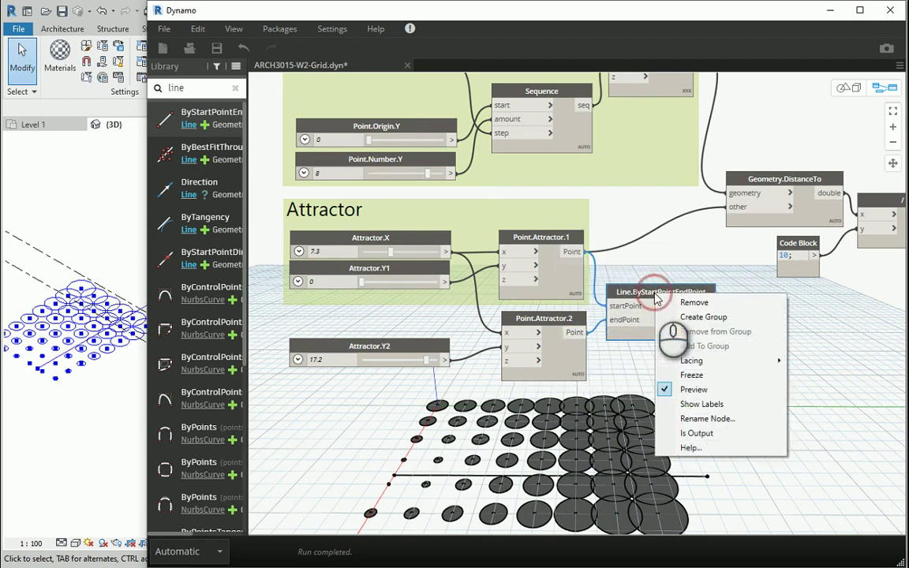
click(699, 419)
click(470, 269)
drag(446, 270, 565, 277)
text(Attractor)
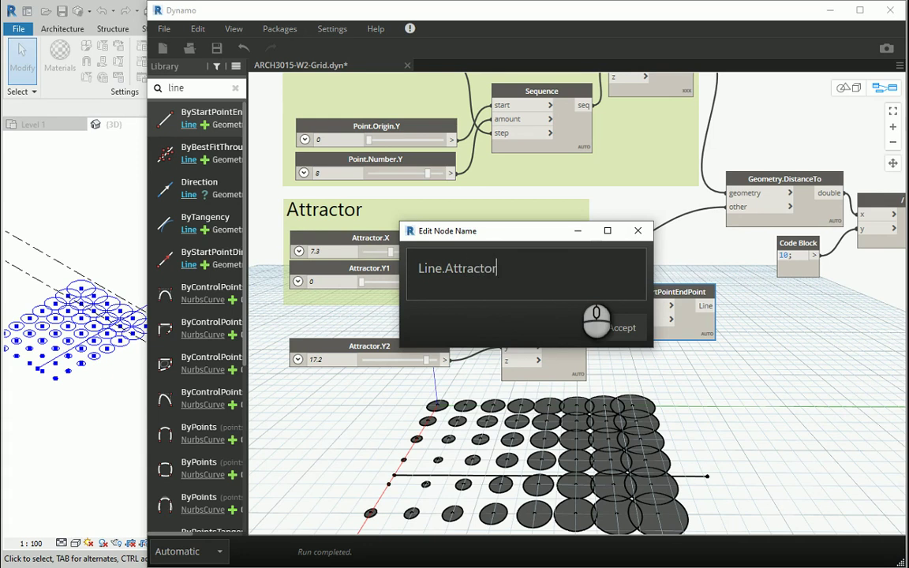
click(623, 328)
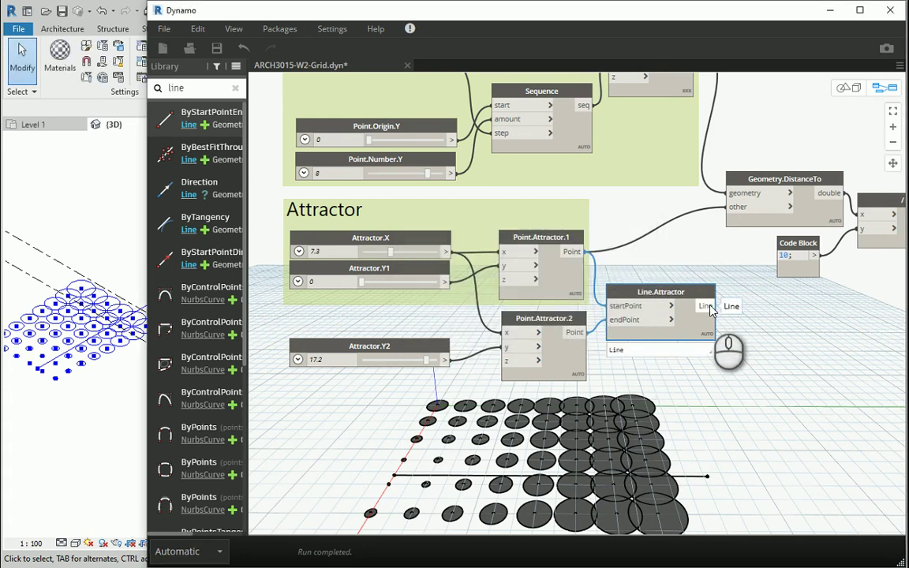
- Connect the Line.Attractor output to the other input of Geometry.DistanceTo and set the Attractor.X slider to 0.8
click(710, 307)
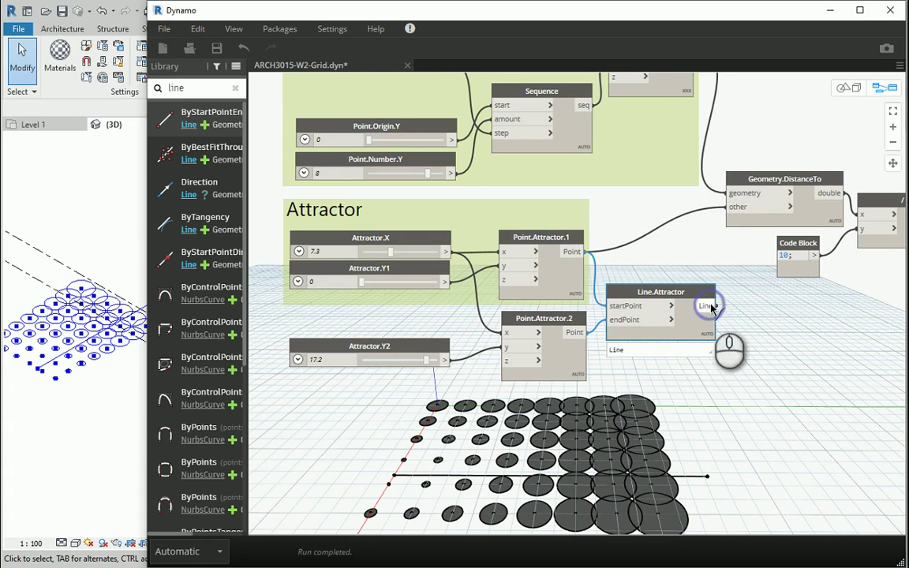
click(753, 210)
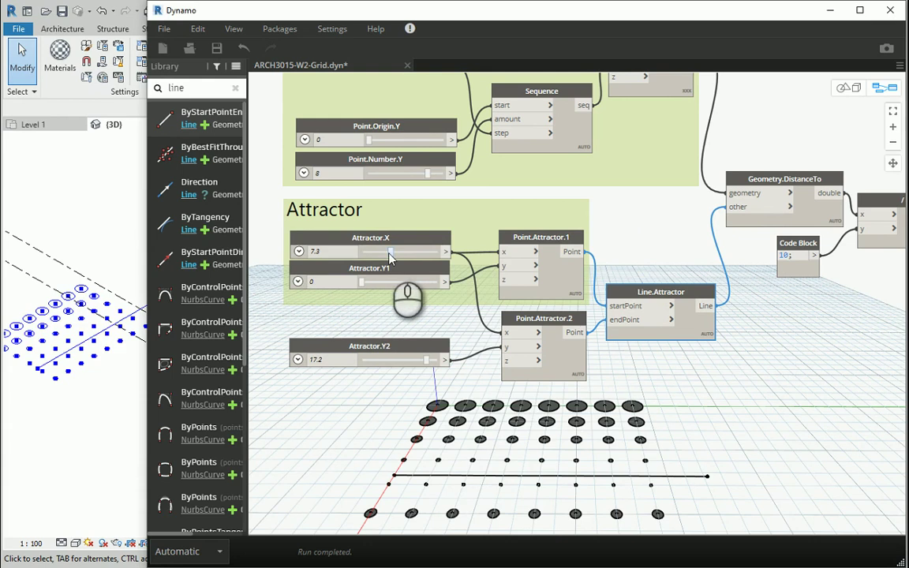
drag(387, 257, 364, 257)
- Tidy the layout by shifting Attractor.Y2, Point.Attractor.2 and Line.Attractor slightly closer to the Attractor group
click(415, 340)
drag(416, 339, 412, 328)
drag(584, 356, 582, 355)
drag(690, 290, 685, 284)
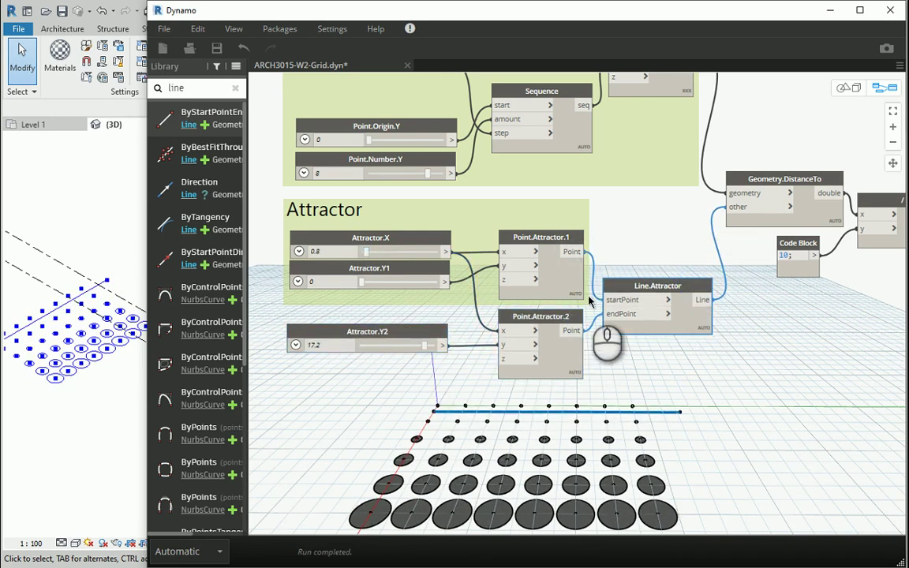
- Nudge Point.Attractor.2 slightly into line and ungroup the existing Attractor group
drag(571, 321, 576, 322)
drag(680, 376, 291, 215)
click(631, 240)
right_click(415, 217)
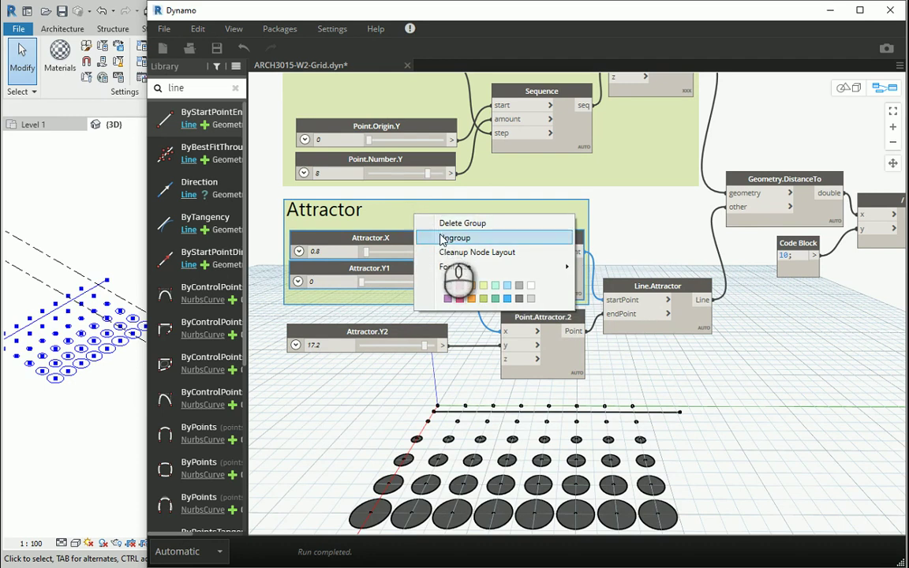
click(442, 239)
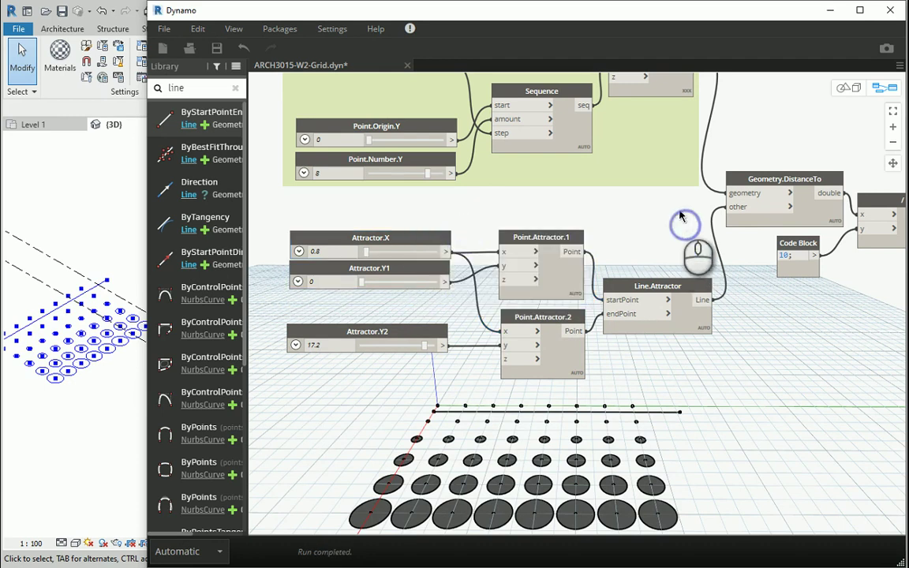
- Group the three Attractor sliders, both Point.Attractor nodes and Line.Attractor together, and title the group Attractor
drag(678, 208, 300, 368)
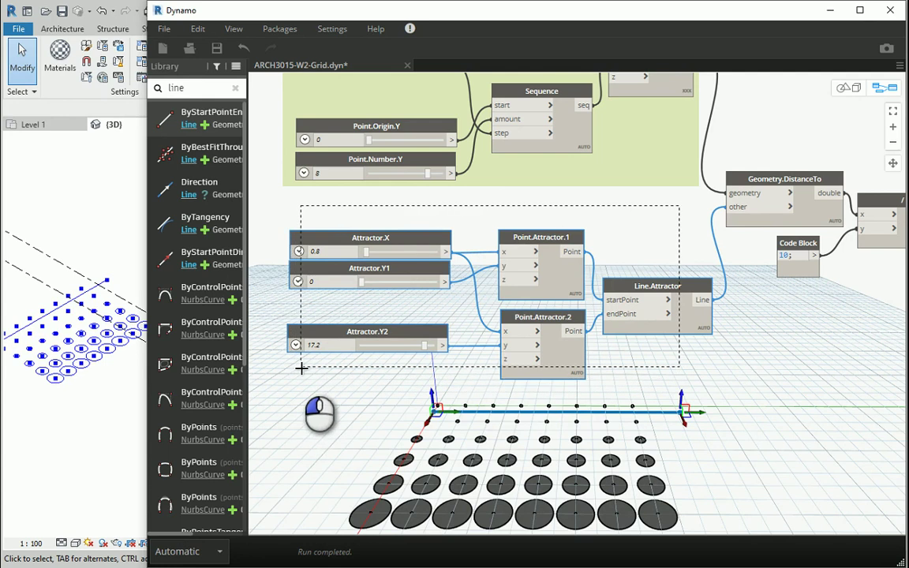
right_click(332, 238)
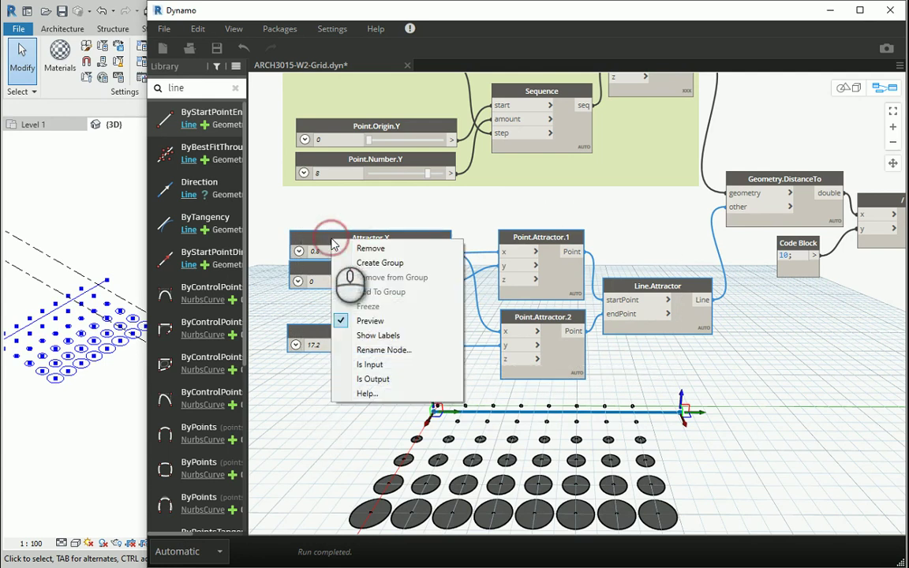
click(371, 262)
double_click(393, 209)
text(Attractor)
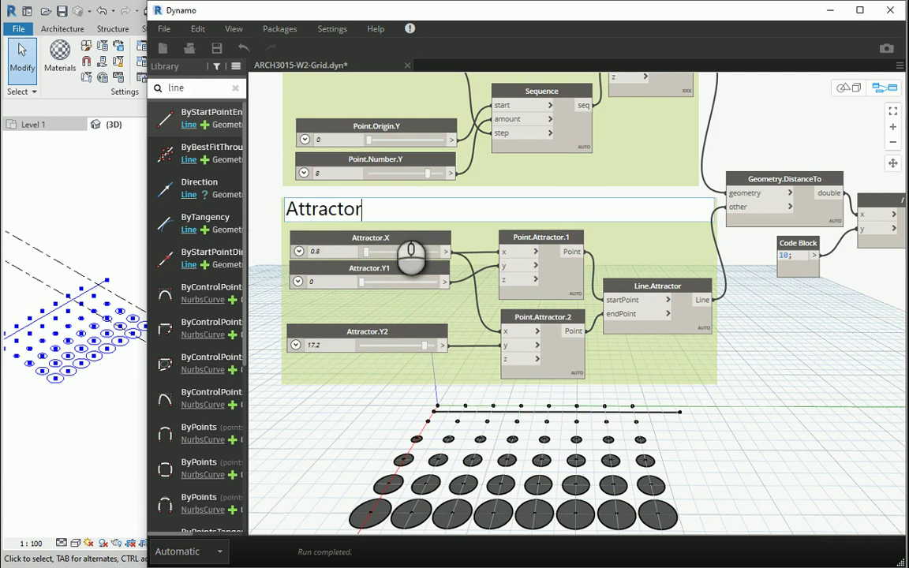
click(807, 373)
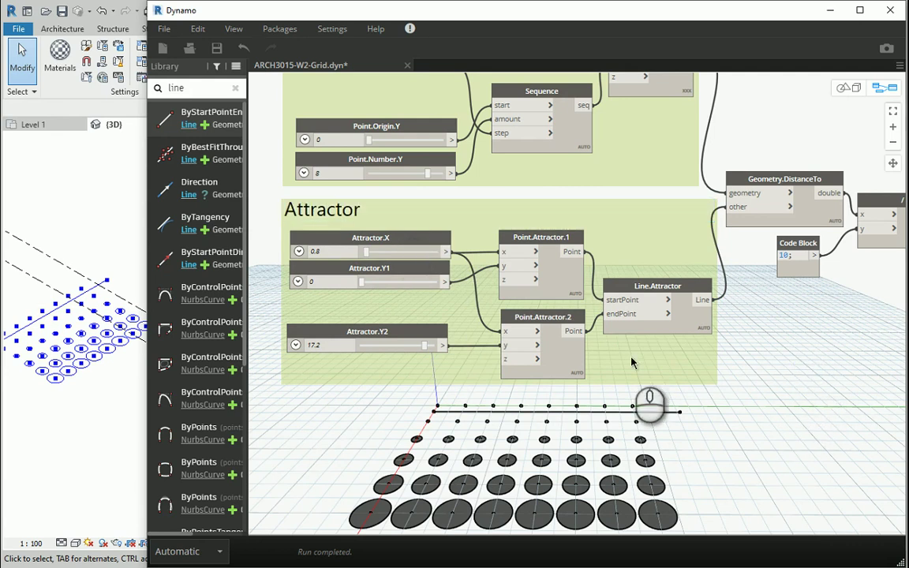
- Turn off the geometry preview of the Line.Attractor node
scroll(394, 325, down, 3)
scroll(833, 156, up, 5)
click(814, 152)
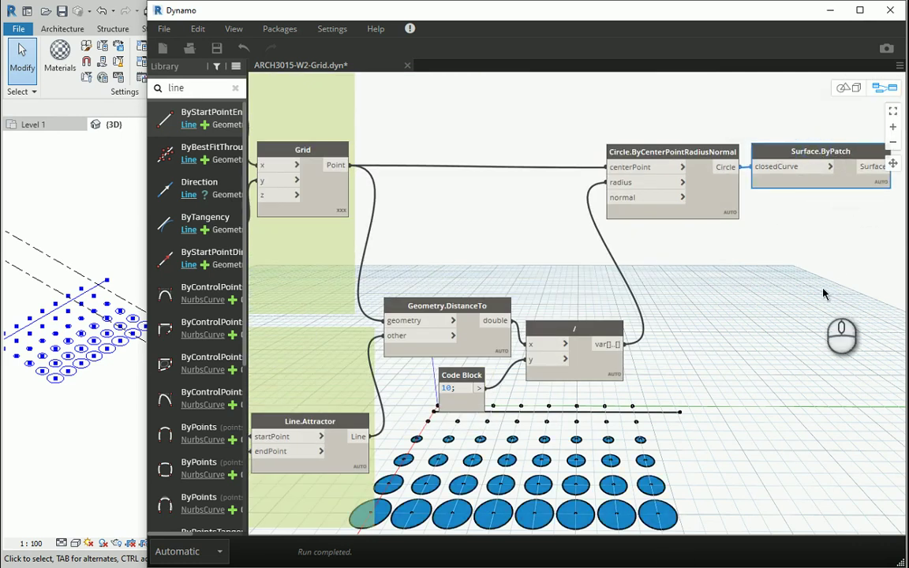
scroll(719, 207, down, 3)
scroll(355, 404, up, 2)
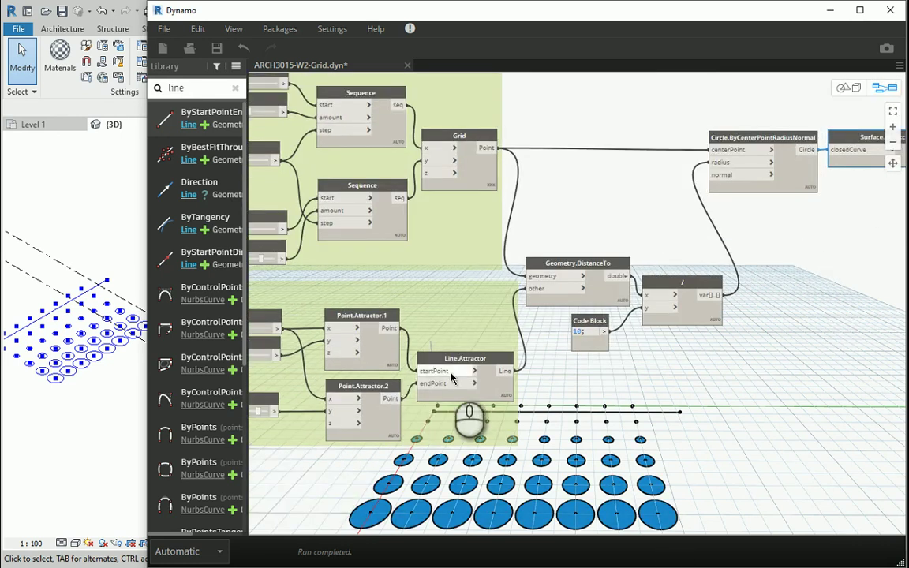
right_click(465, 362)
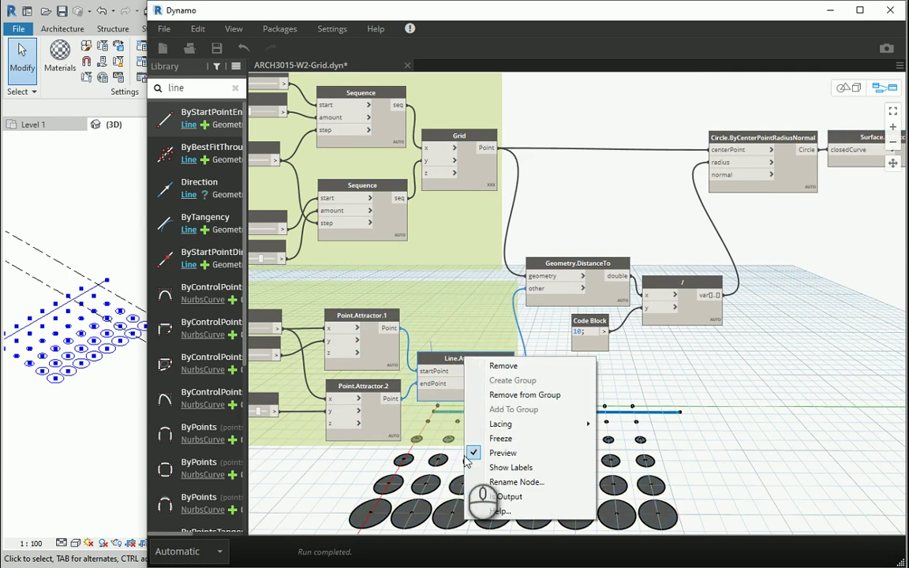
click(495, 454)
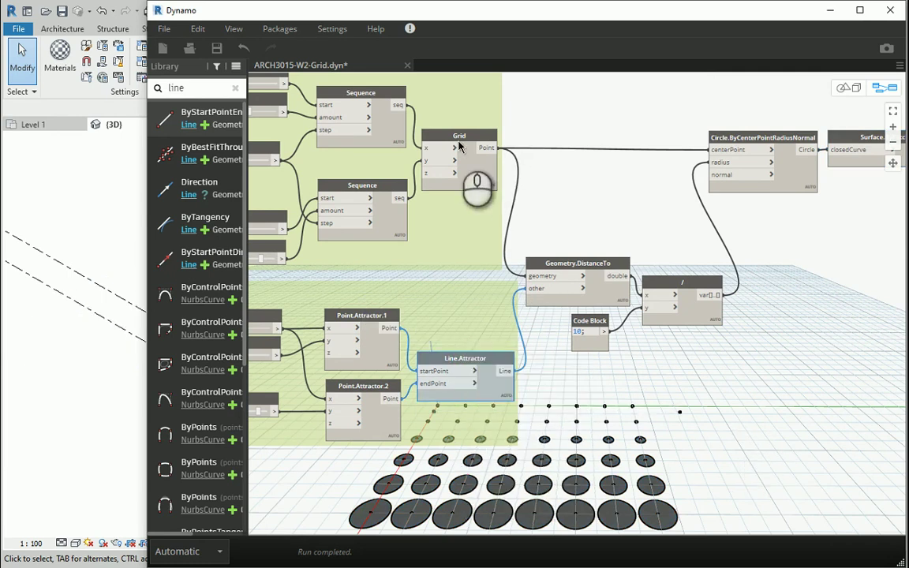
- Turn off the geometry preview of the Grid node and the Circle.ByCenterPointRadiusNormal node
right_click(455, 139)
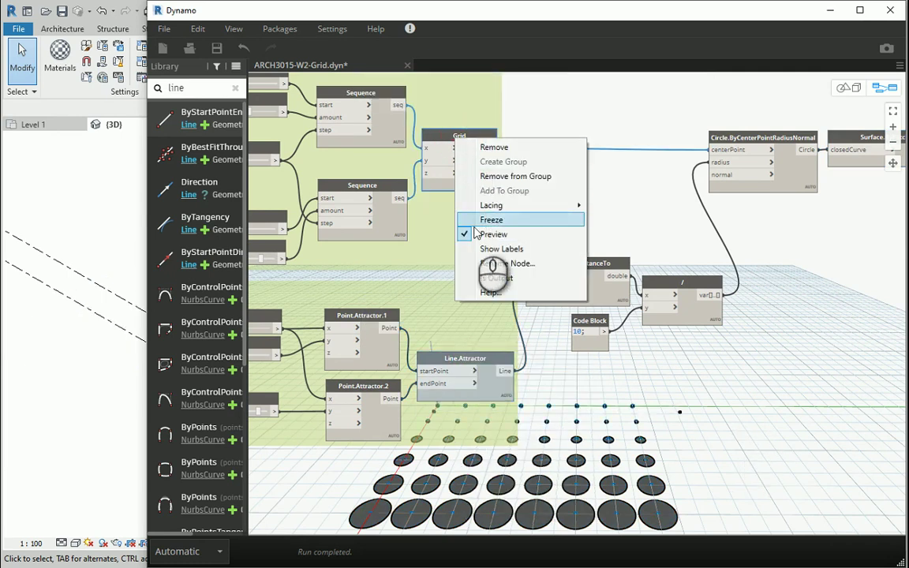
click(493, 234)
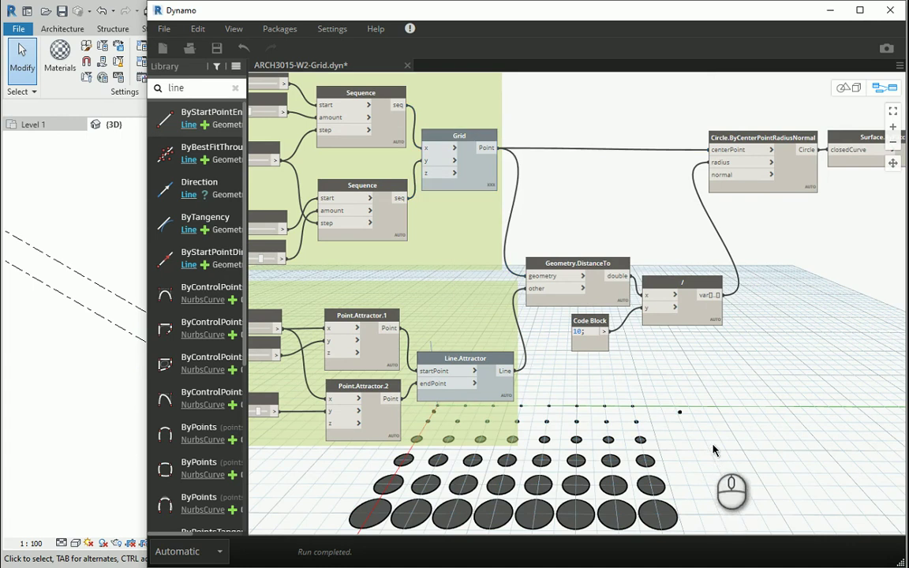
click(755, 139)
right_click(755, 139)
click(766, 234)
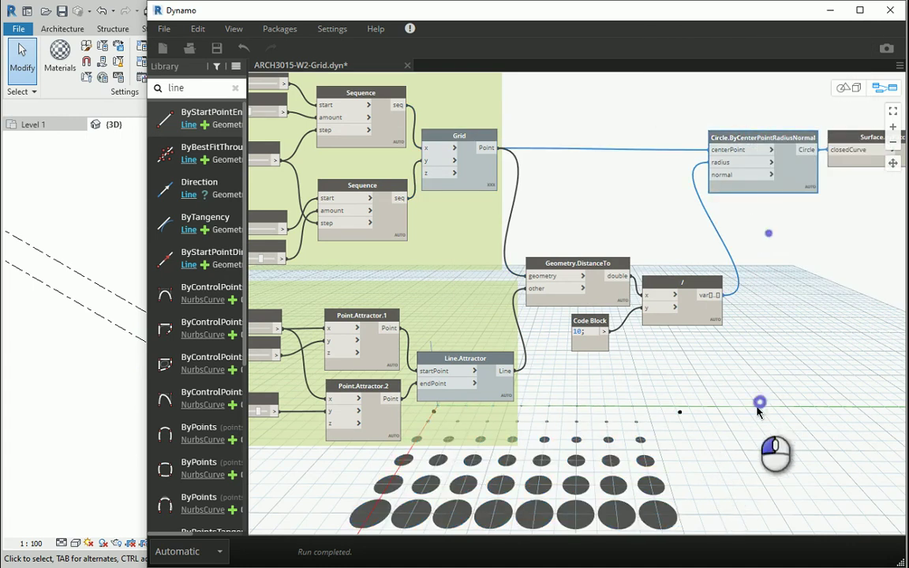
- Turn off the geometry preview of the Point.Attractor.1 and Point.Attractor.2 nodes
scroll(477, 387, down, 3)
scroll(435, 448, up, 1)
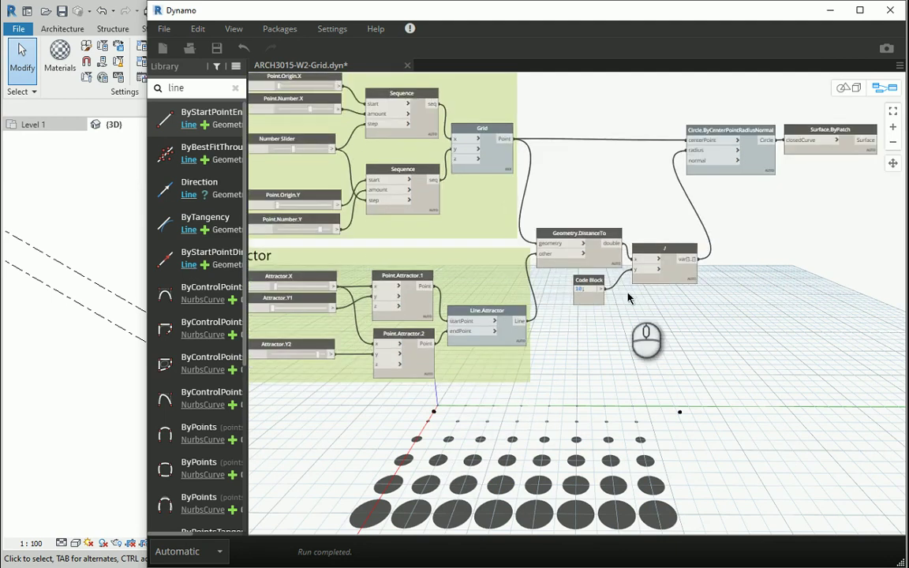
scroll(506, 307, up, 3)
click(514, 315)
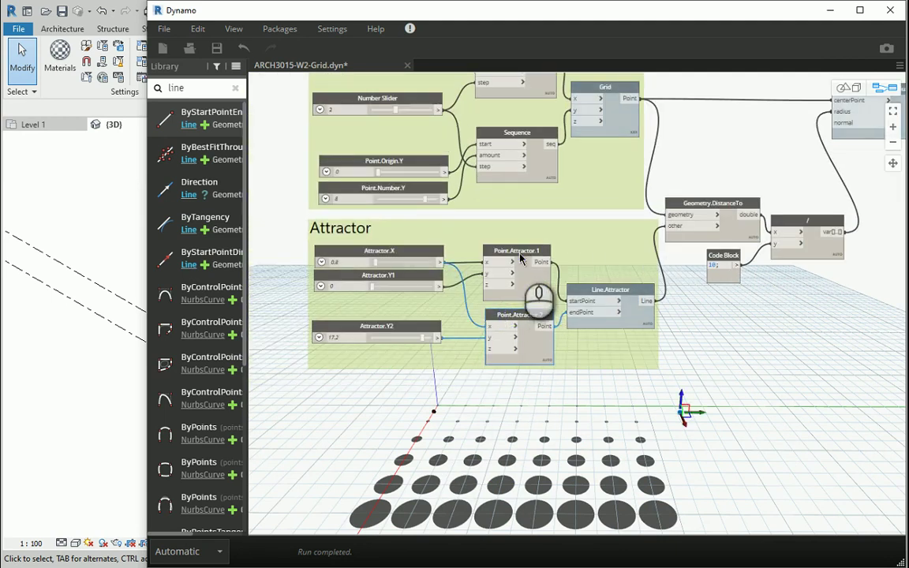
click(645, 371)
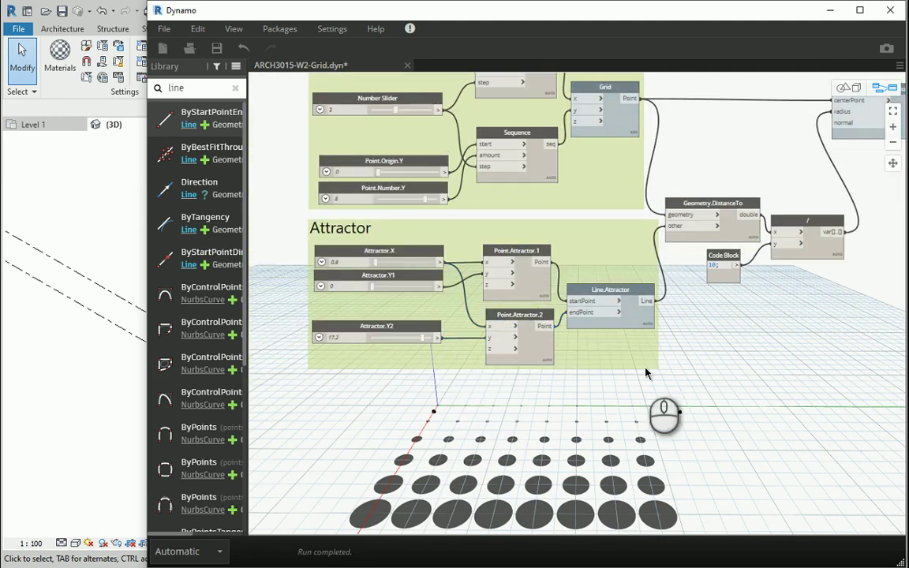
right_click(524, 255)
right_click(513, 316)
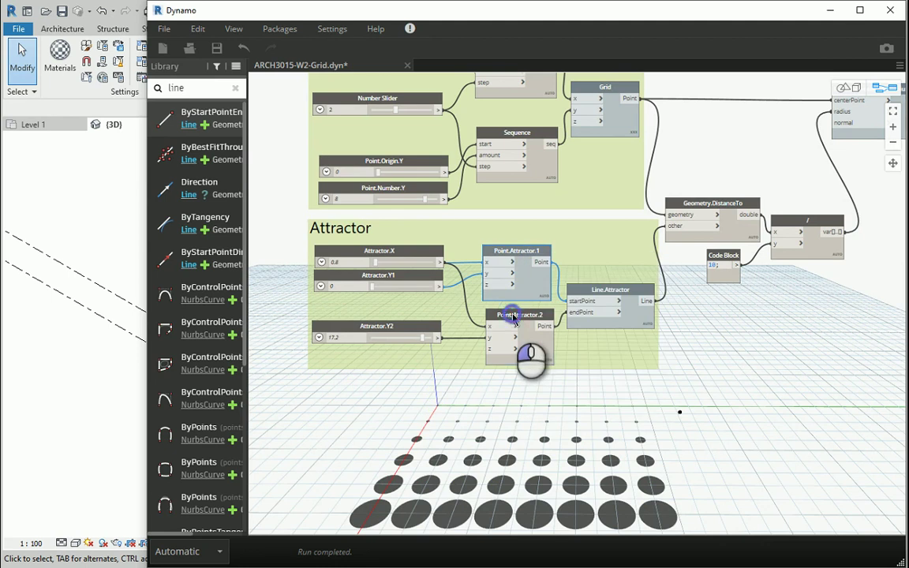
click(518, 408)
click(725, 397)
- Examine the patched circles in the 3D background preview, and return to the node graph to review the whole layout
scroll(718, 200, down, 3)
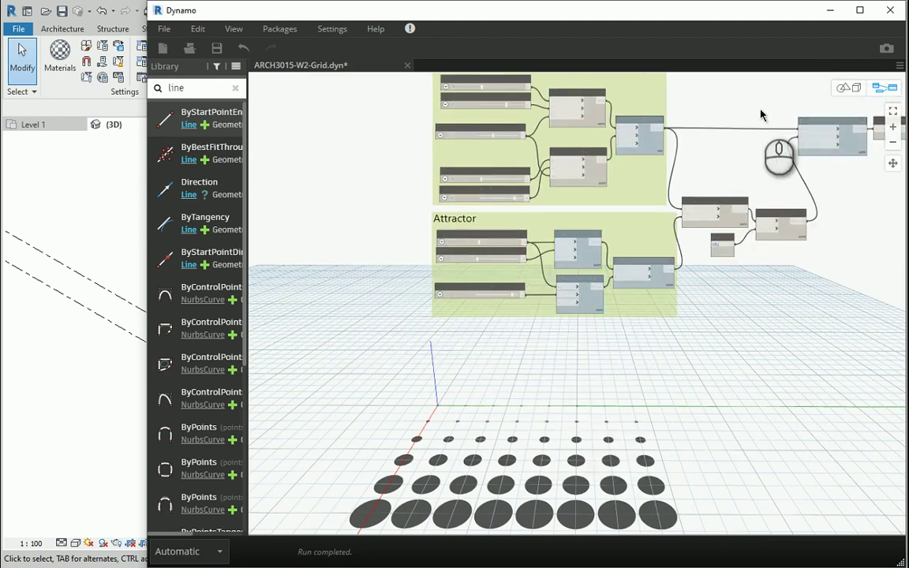
scroll(781, 103, up, 1)
click(855, 89)
scroll(503, 541, down, 2)
middle_drag(510, 505, 539, 416)
right_drag(540, 415, 550, 422)
right_drag(537, 461, 530, 459)
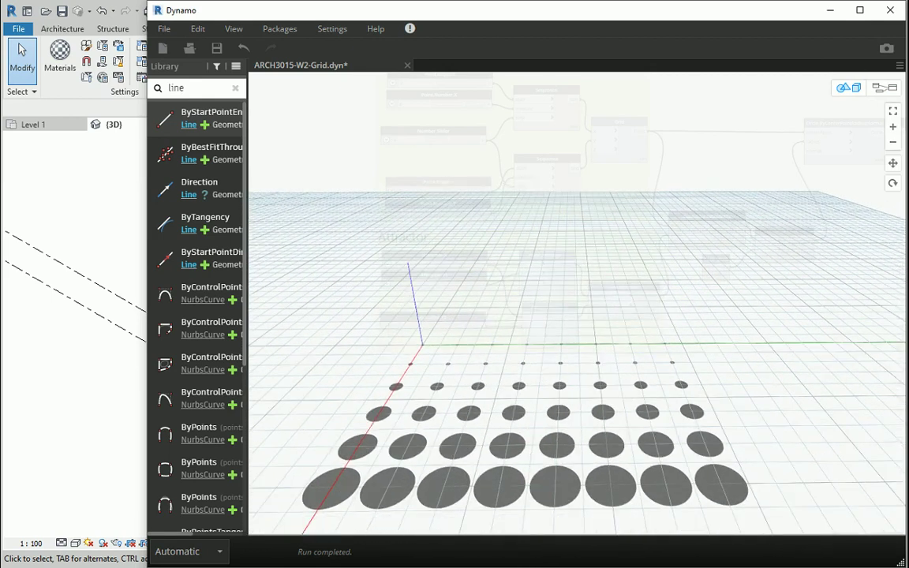
click(884, 87)
scroll(438, 312, down, 3)
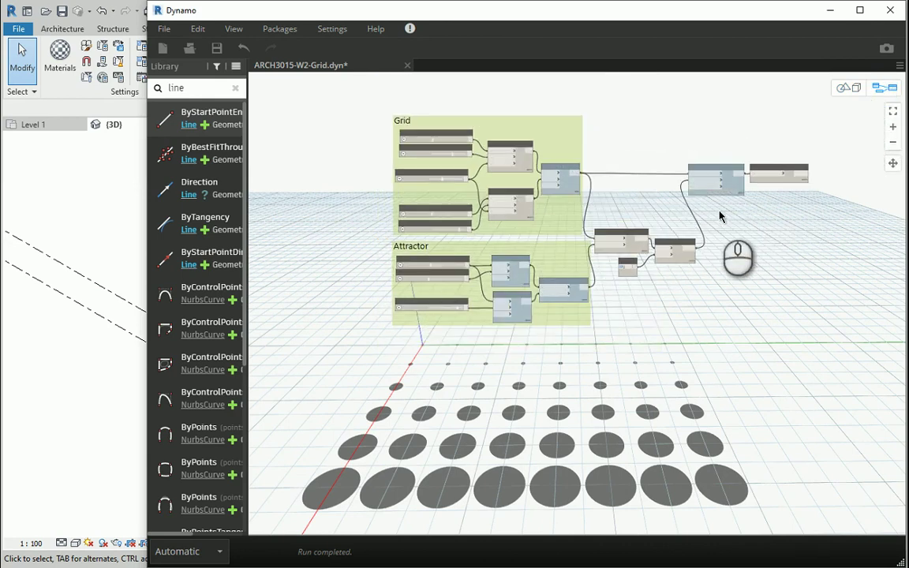
scroll(768, 213, up, 2)
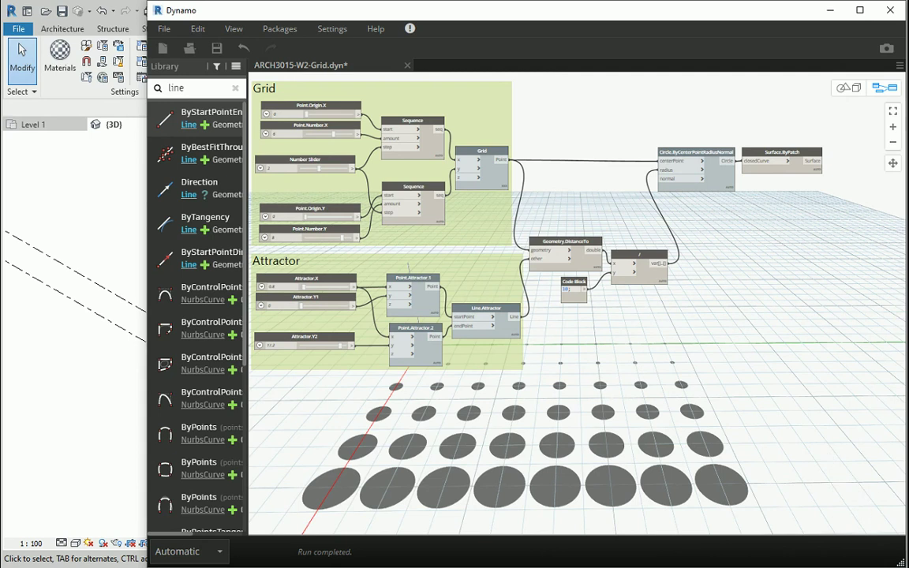
- Browse the node library's Geometry, Curves, Curve category and examine the available Extrude and ExtrudeAsSolid nodes
key(Escape)
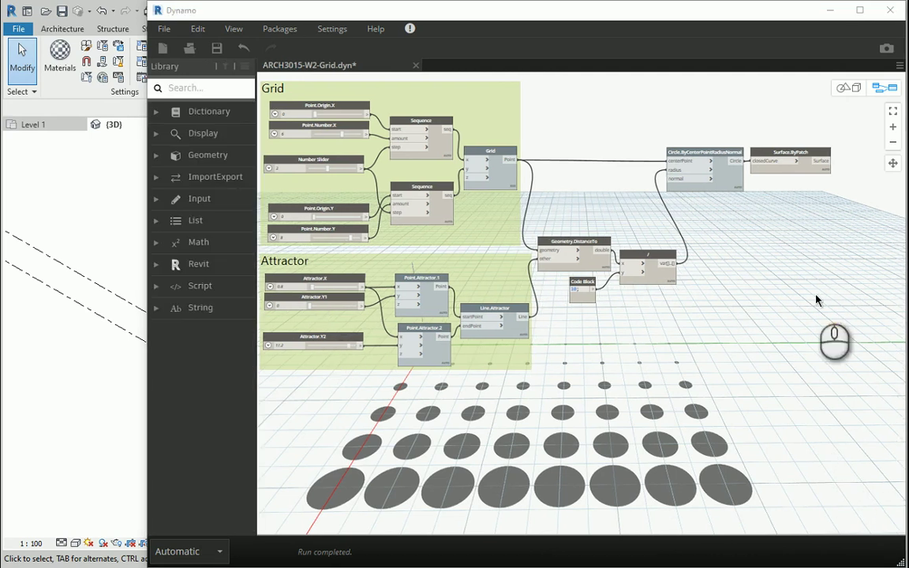
click(154, 158)
click(168, 198)
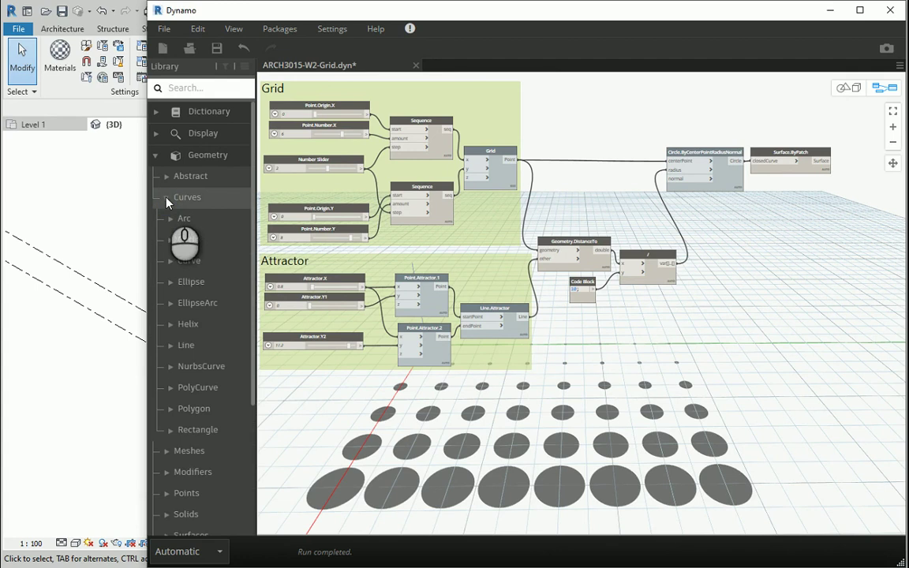
click(176, 261)
scroll(202, 305, down, 5)
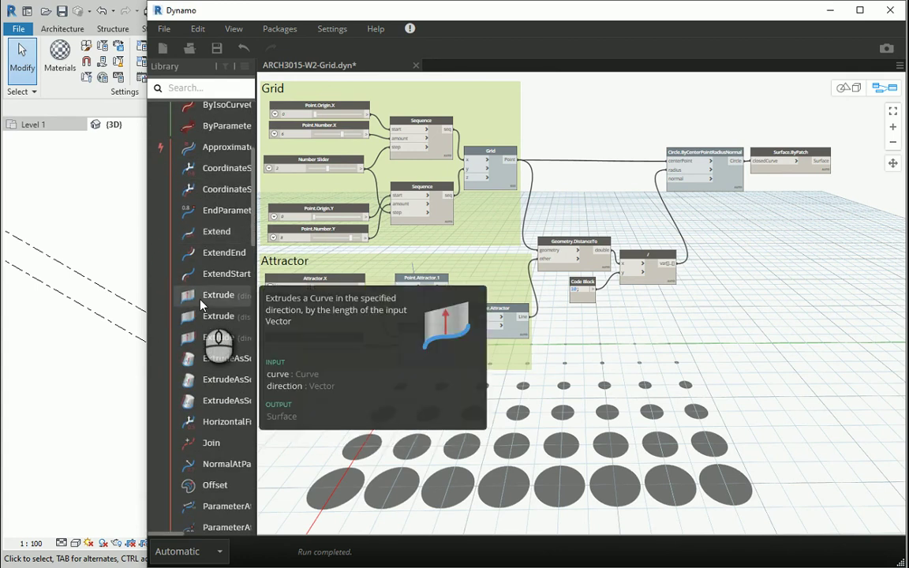
scroll(202, 304, down, 2)
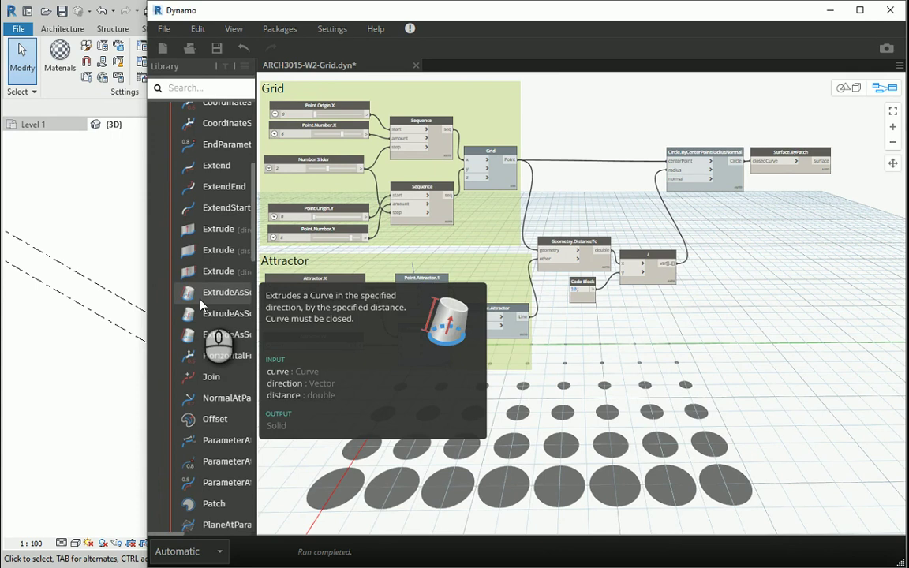
scroll(201, 303, up, 2)
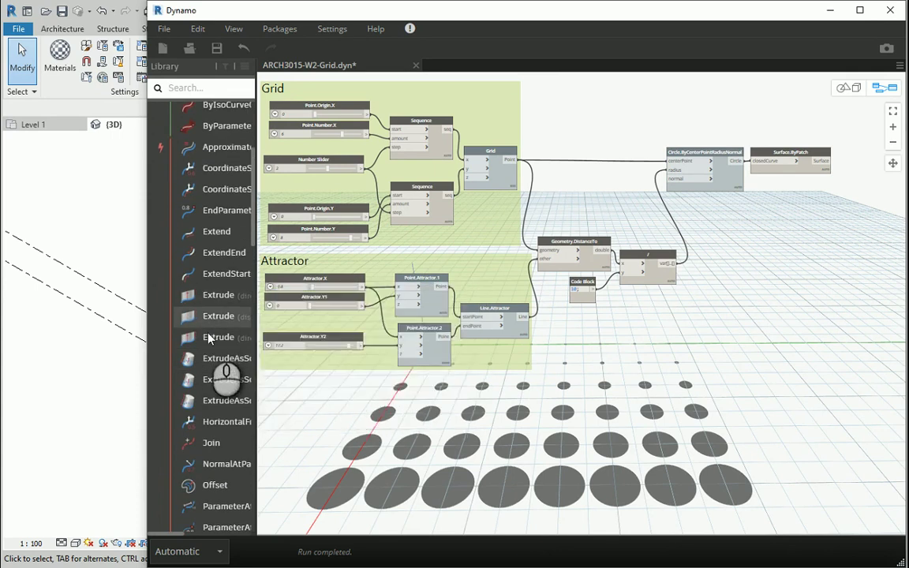
mouse_move(211, 363)
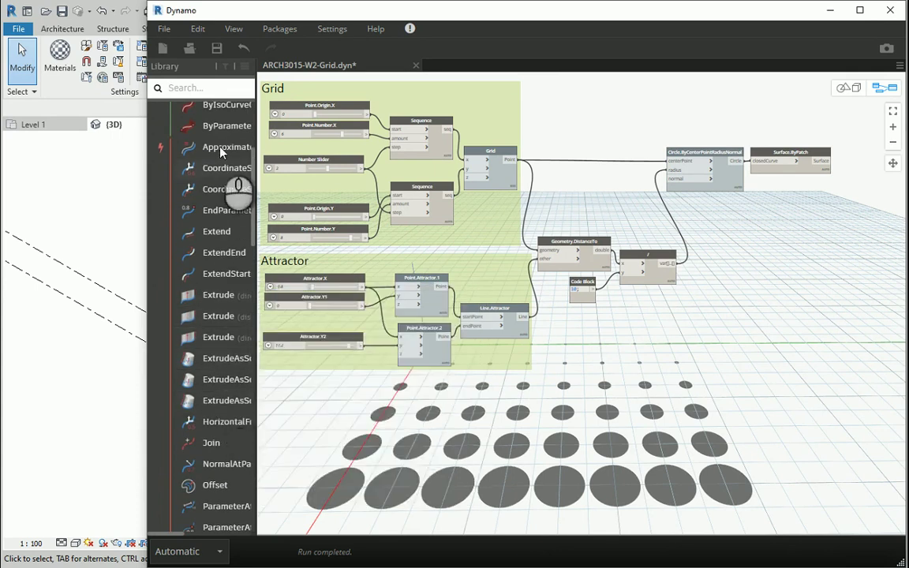
- Search the library for "extrude" and place a Curve.Extrude (distance) node just below Surface.ByPatch
click(202, 87)
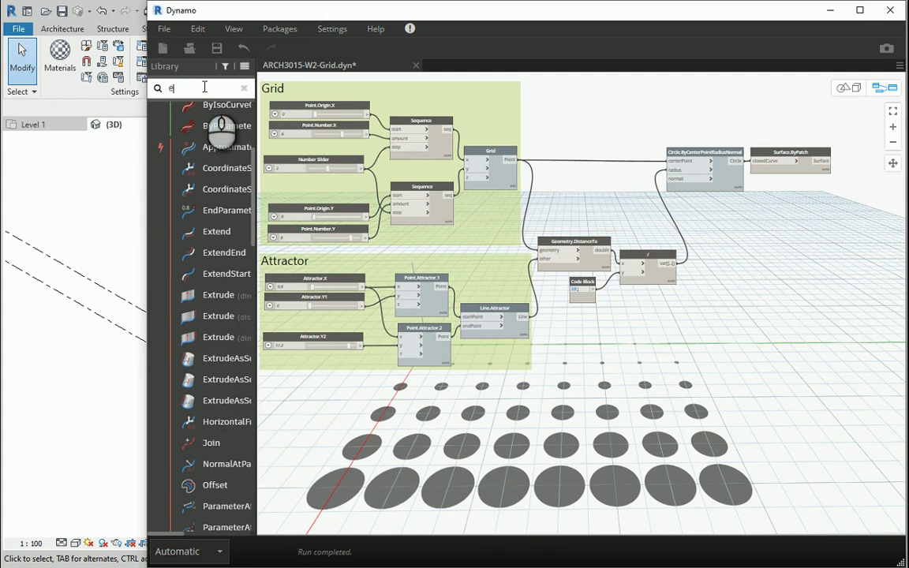
text(extrude)
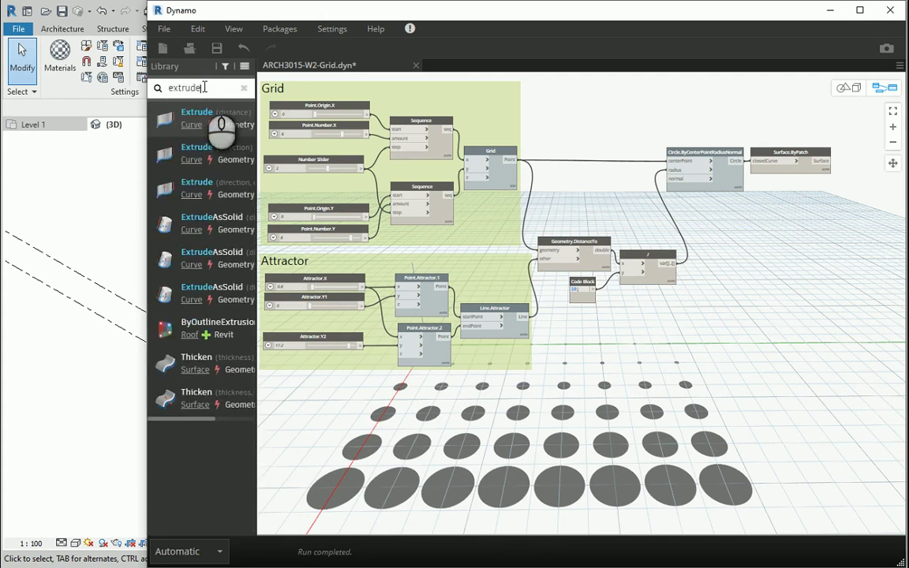
mouse_move(231, 128)
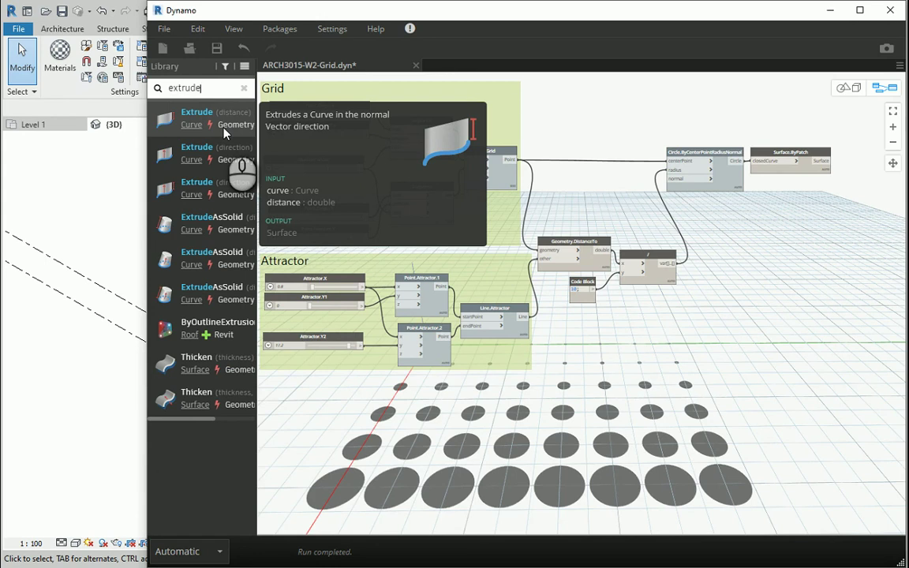
drag(225, 134, 765, 221)
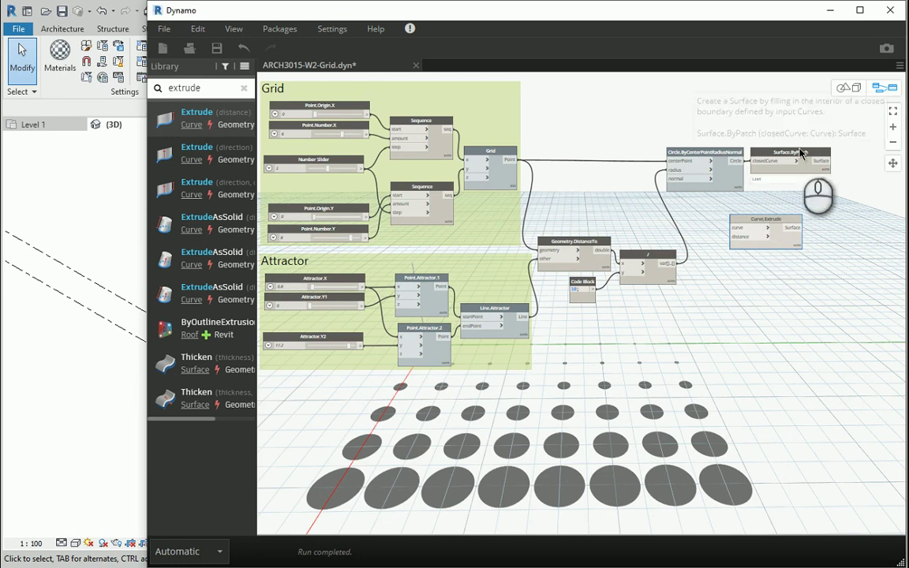
drag(768, 226, 801, 202)
- Connect the Circle output of Circle.ByCenterPointRadiusNormal to the curve input of Curve.Extrude and delete the Surface.ByPatch node
click(736, 161)
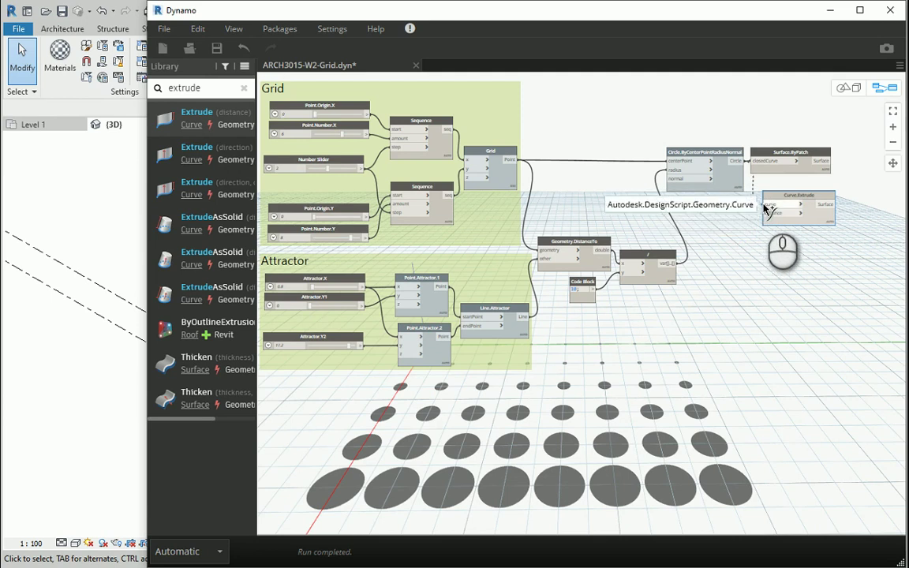
click(765, 208)
scroll(762, 205, up, 4)
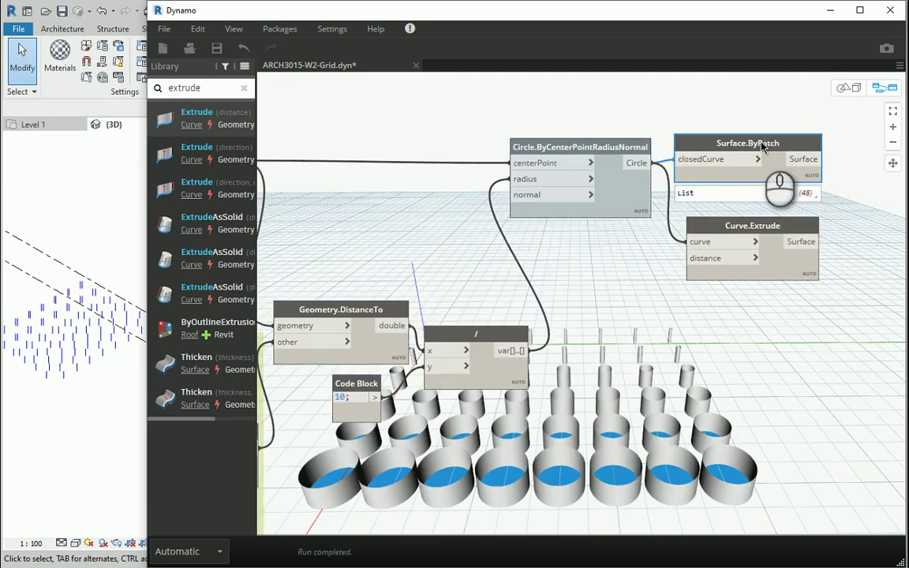
key(Delete)
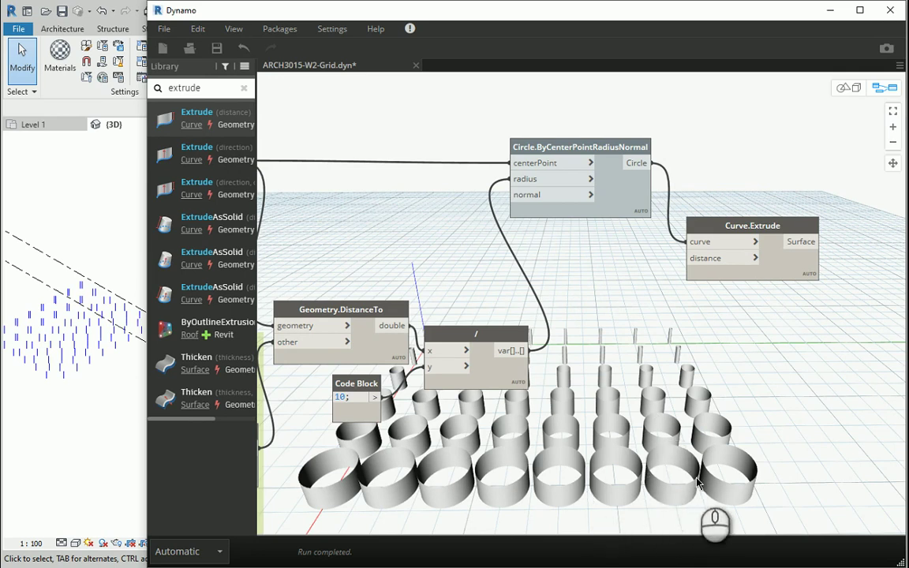
mouse_move(195, 116)
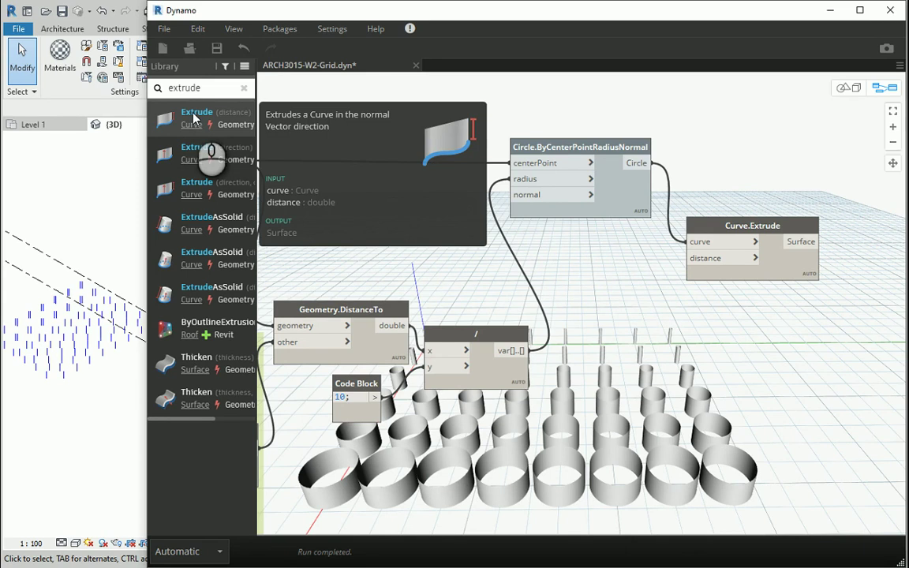
- Add the Curve.ExtrudeAsSolid (distance) node beneath Curve.Extrude and connect the Circle output to its curve input
mouse_move(199, 160)
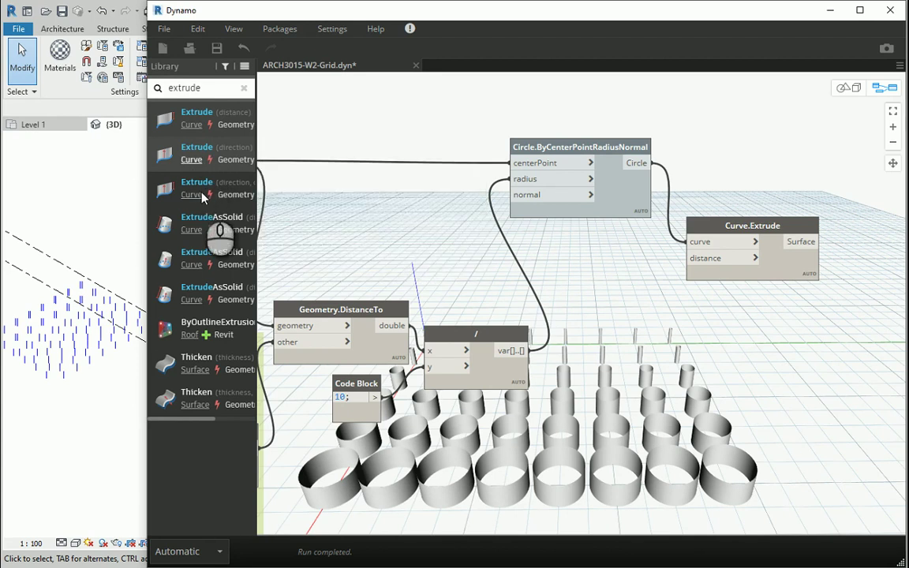
mouse_move(202, 227)
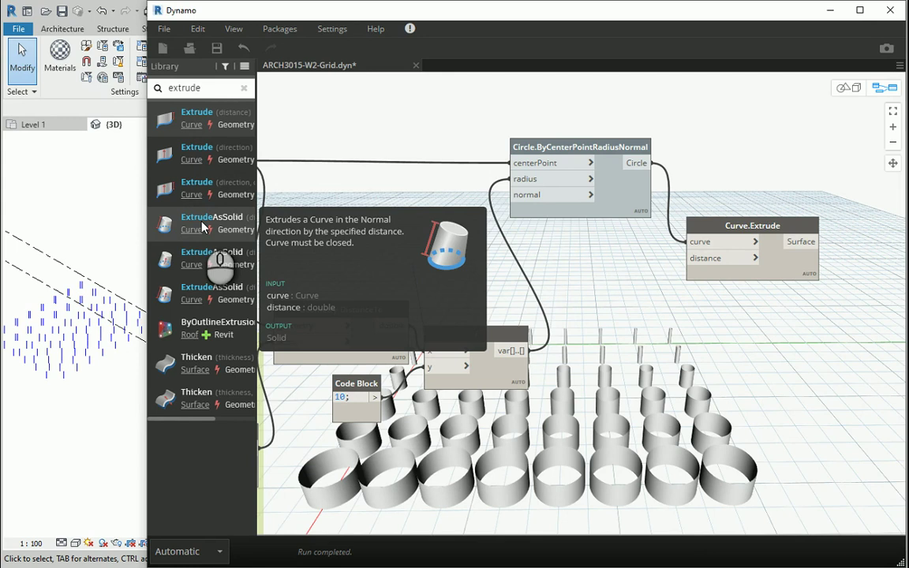
click(202, 227)
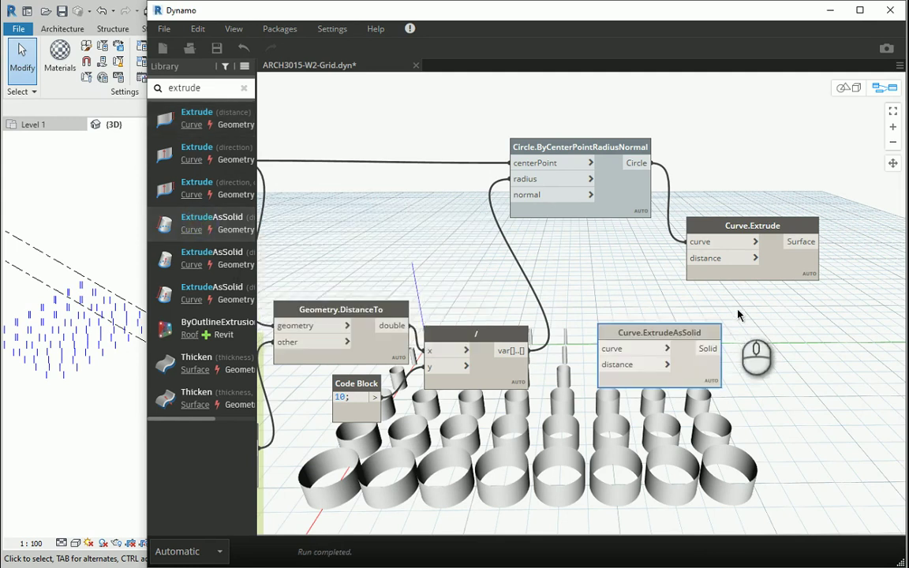
drag(751, 226, 754, 167)
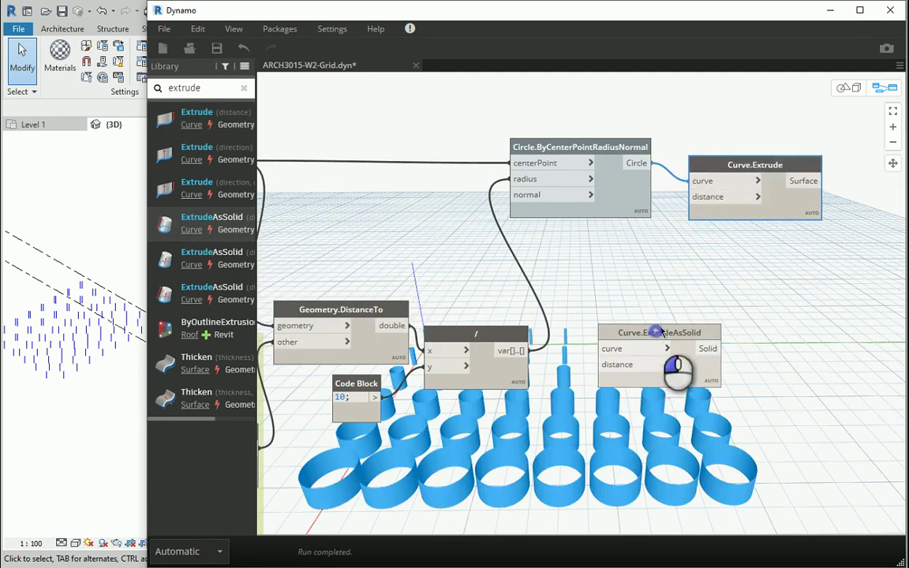
drag(662, 332, 764, 245)
drag(641, 163, 699, 261)
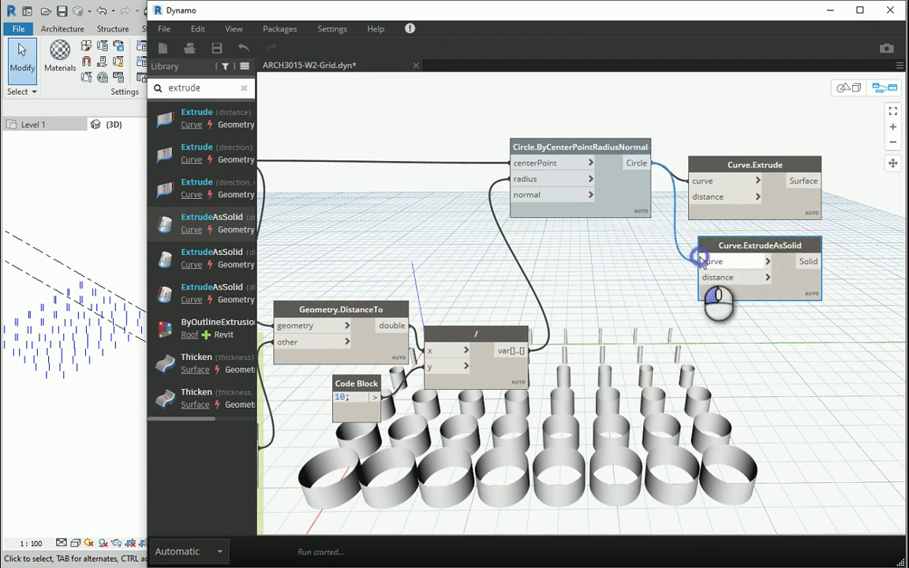
- Delete the Curve.Extrude node and move Curve.ExtrudeAsSolid up beside the Circle.ByCenterPointRadiusNormal node
click(759, 165)
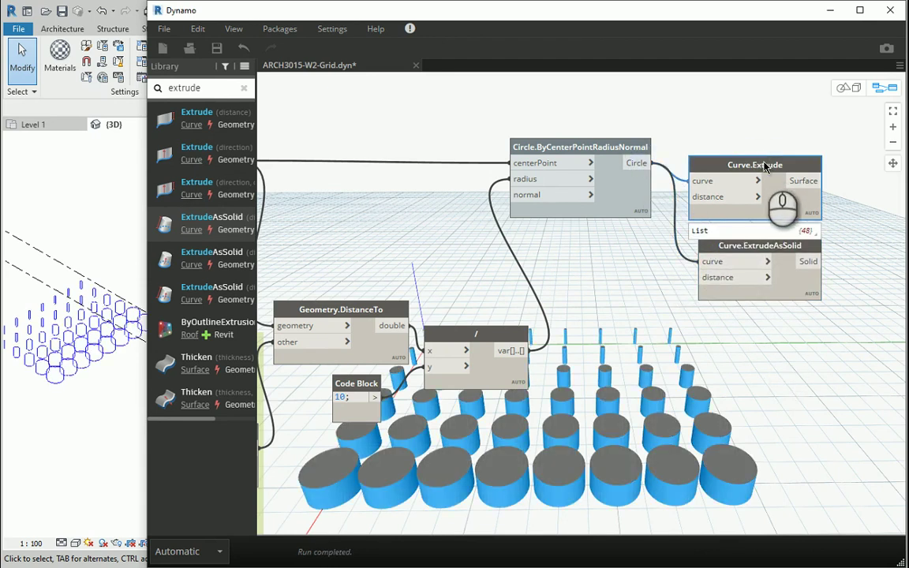
drag(764, 166, 772, 166)
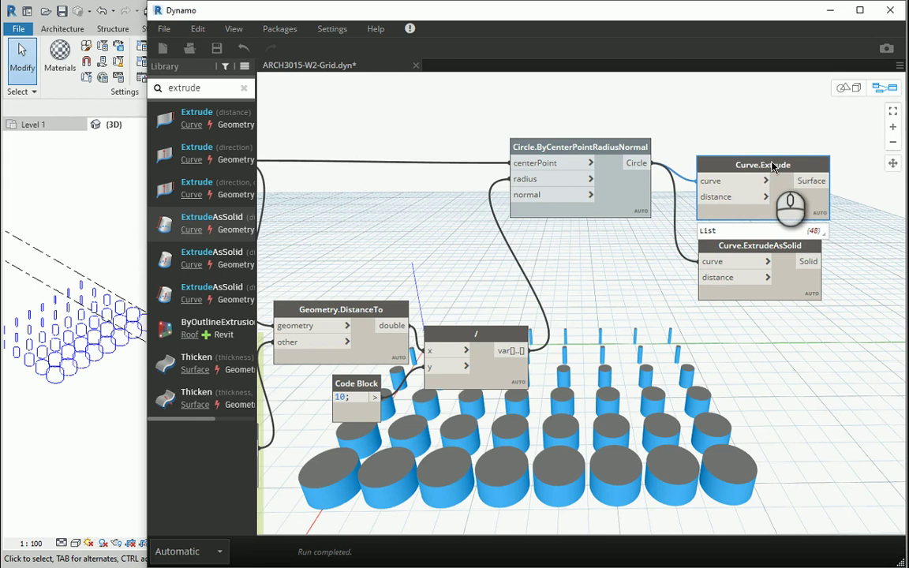
key(Delete)
drag(755, 247, 712, 149)
click(738, 310)
scroll(738, 310, down, 2)
scroll(663, 296, down, 3)
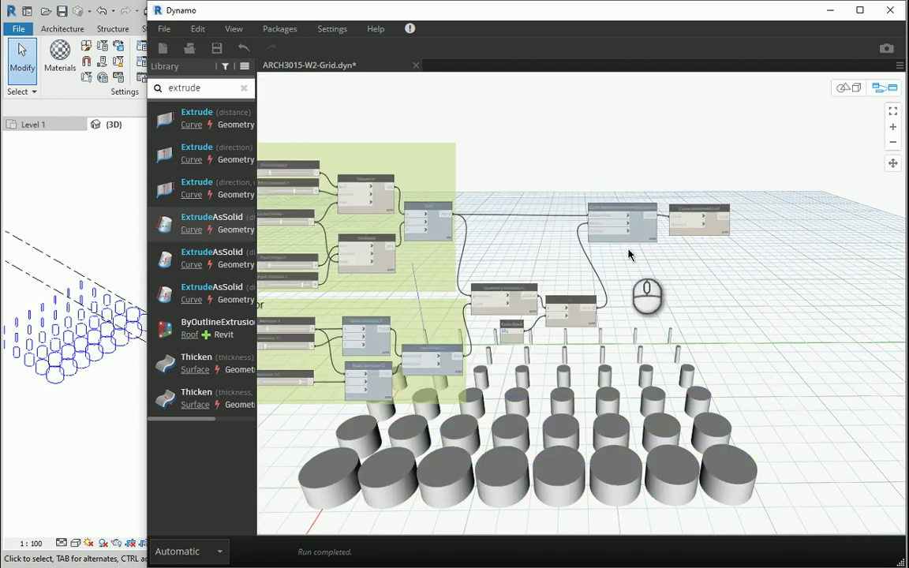
- Compare the solids with the cylinder grid in the reference PDF, return to Dynamo, and space Curve.ExtrudeAsSolid further from the circle node
scroll(572, 363, up, 2)
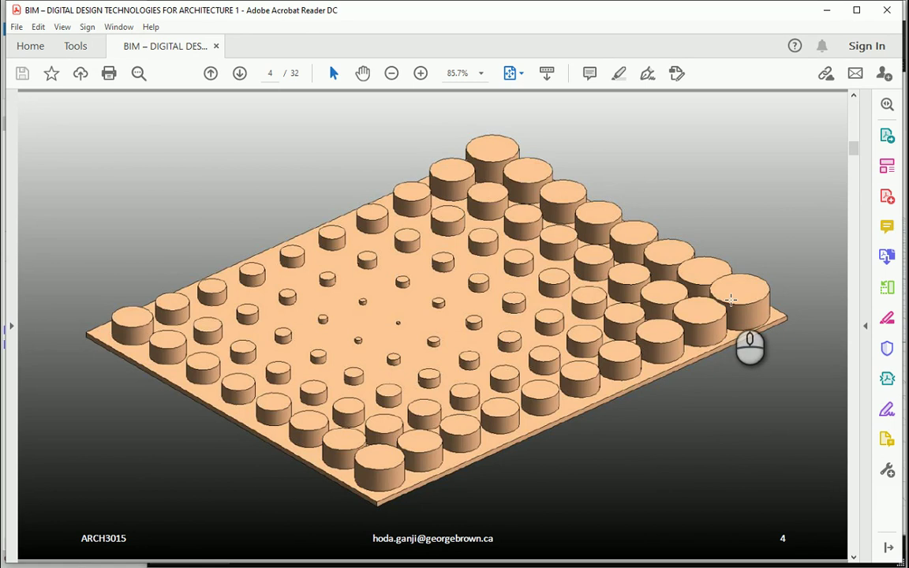
click(613, 525)
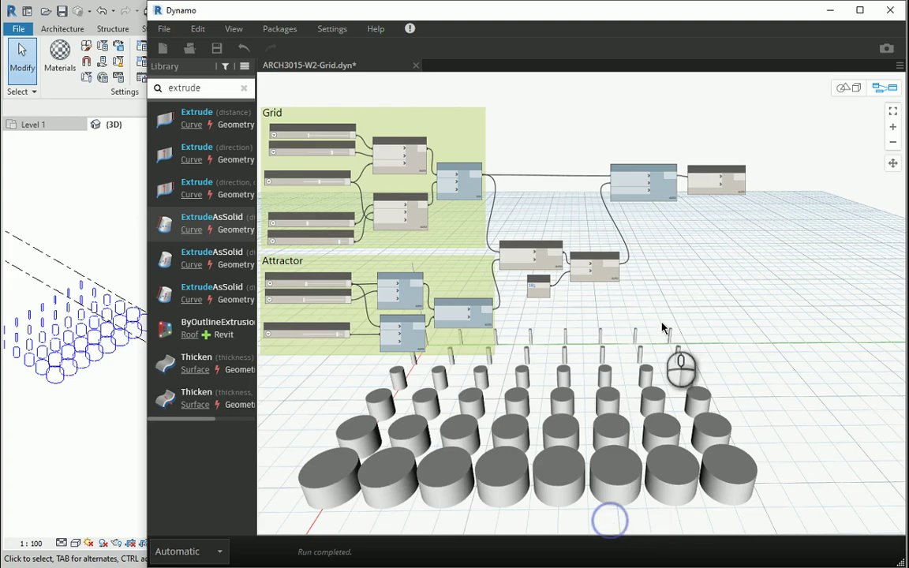
scroll(757, 184, up, 2)
scroll(757, 183, up, 3)
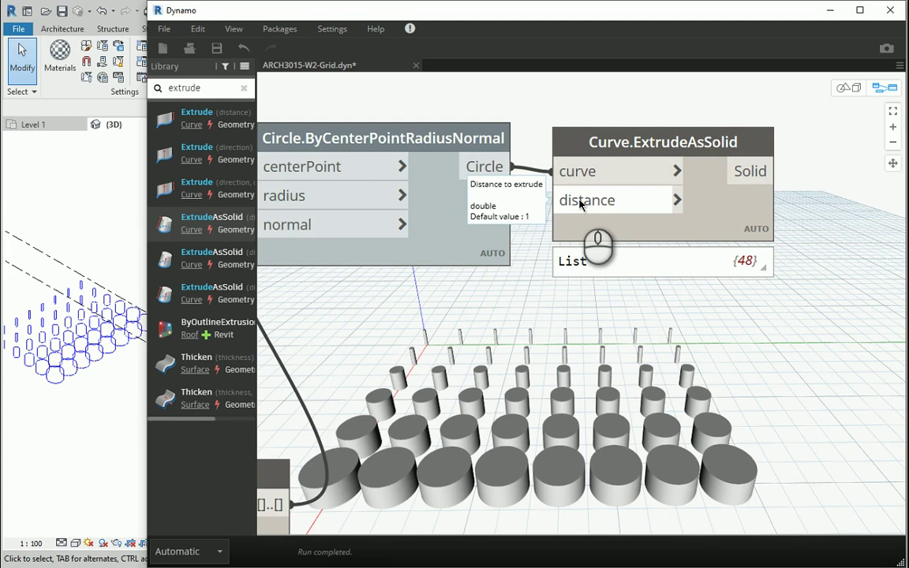
scroll(552, 138, down, 3)
click(631, 136)
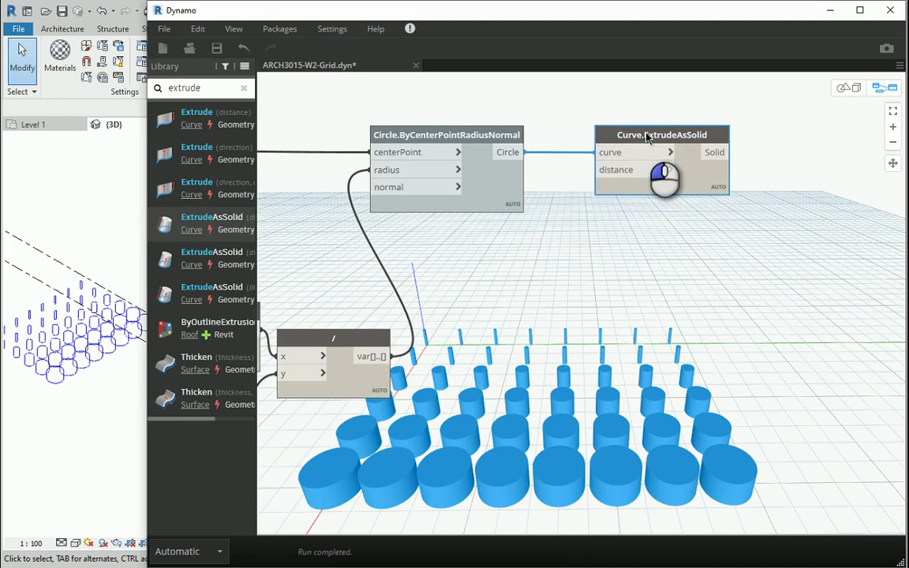
click(580, 225)
- Add a code block with the value 0.01 and connect it to the distance input of Curve.ExtrudeAsSolid
scroll(607, 150, up, 3)
double_click(564, 246)
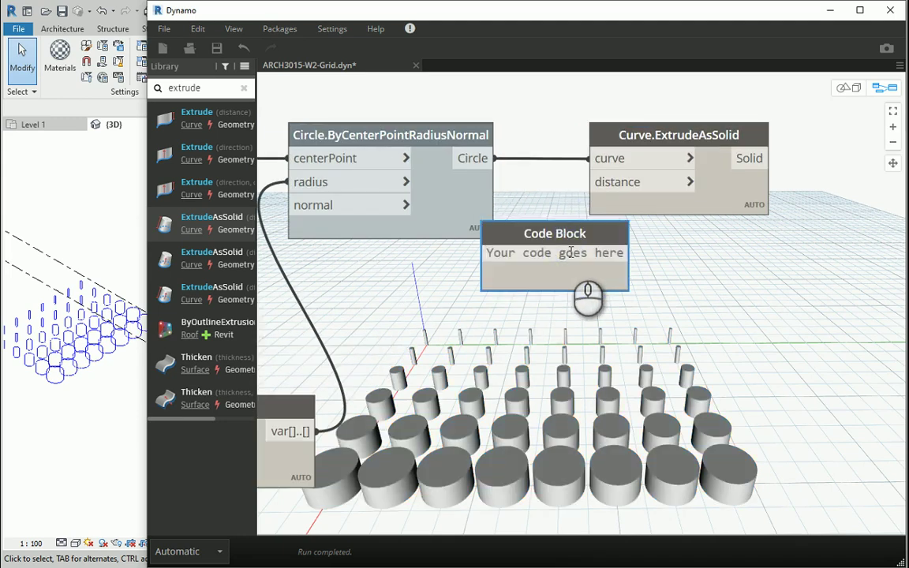
text(.01)
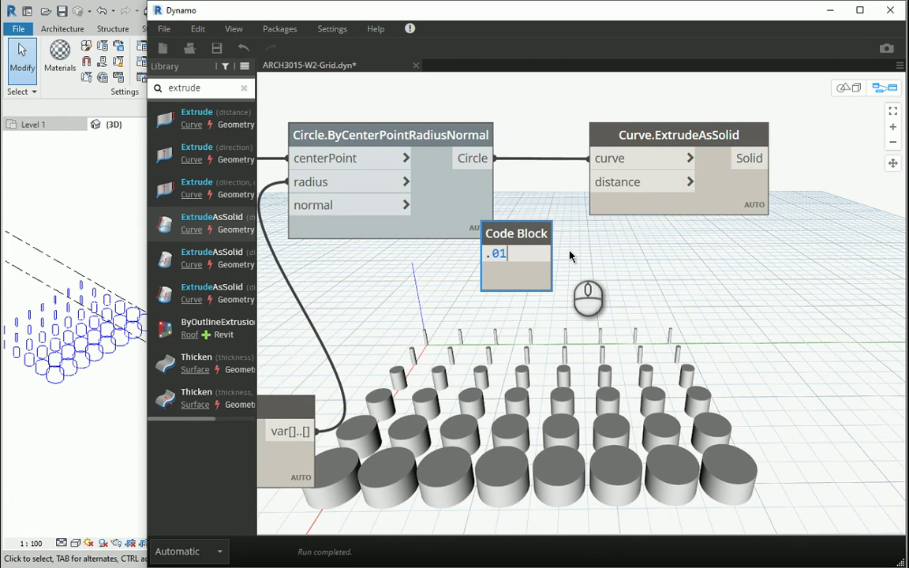
click(487, 255)
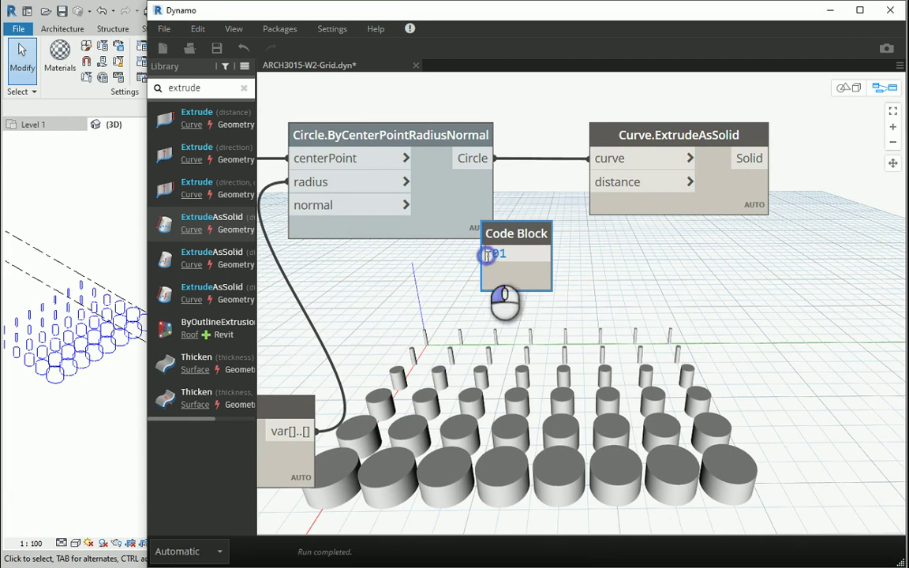
click(595, 263)
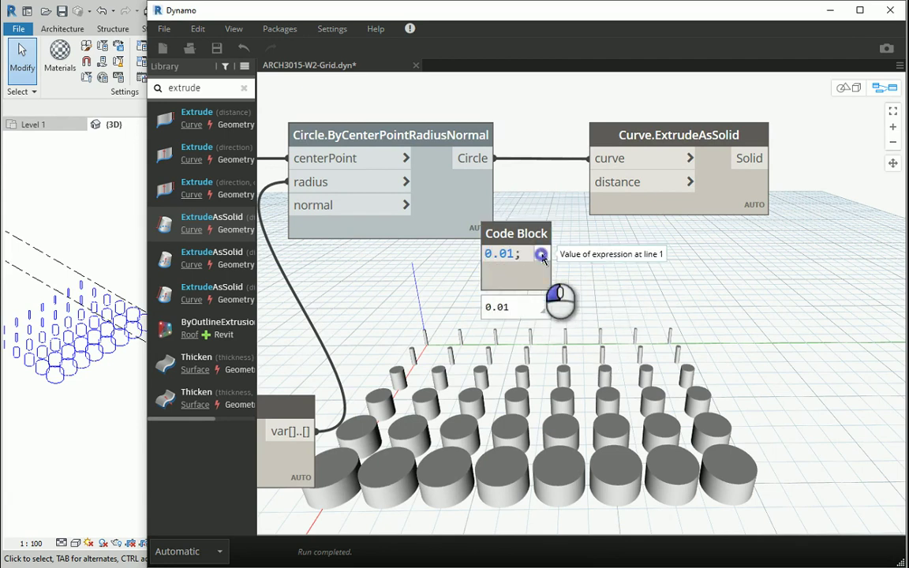
drag(542, 255, 607, 182)
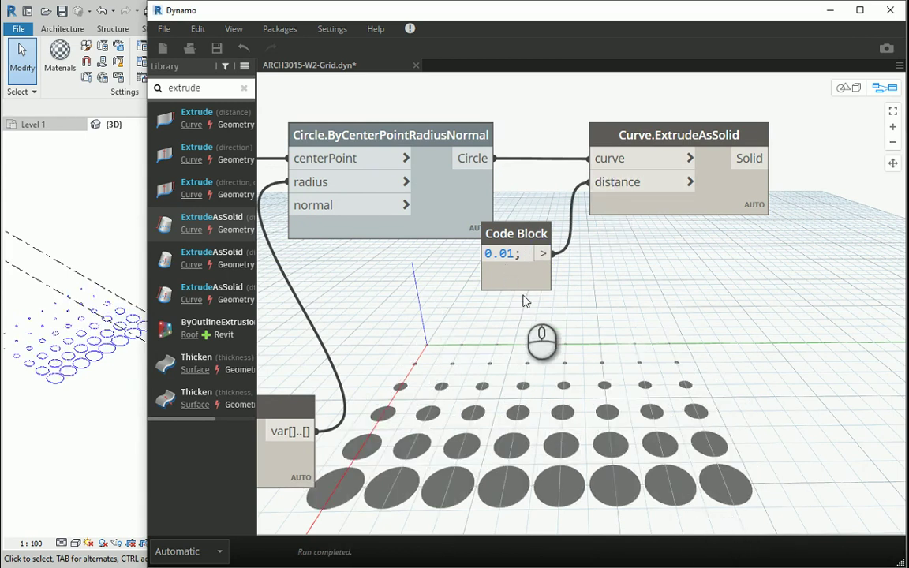
- Try .01 without a leading zero in the distance code block, restore 0.01, and move the block clear of the circle node
double_click(502, 253)
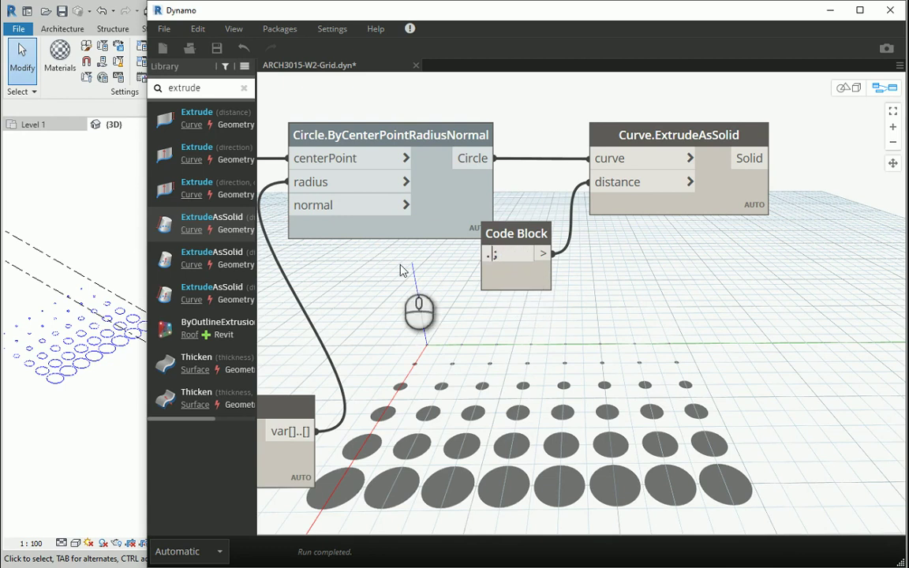
click(603, 306)
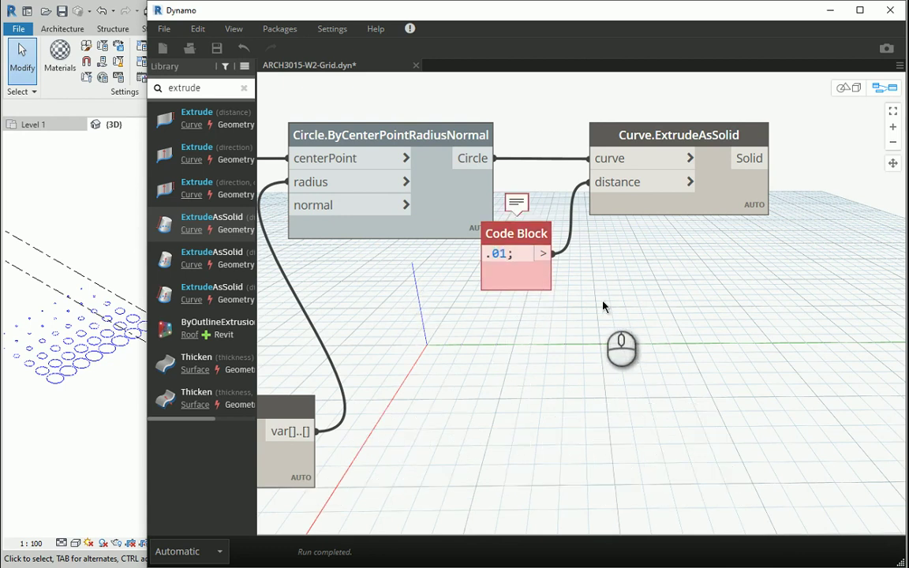
click(494, 253)
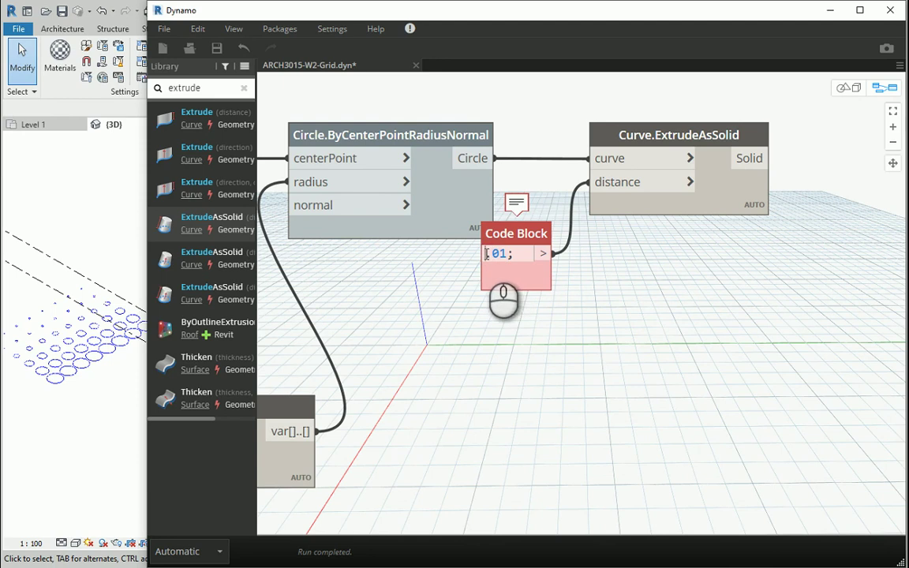
text(0)
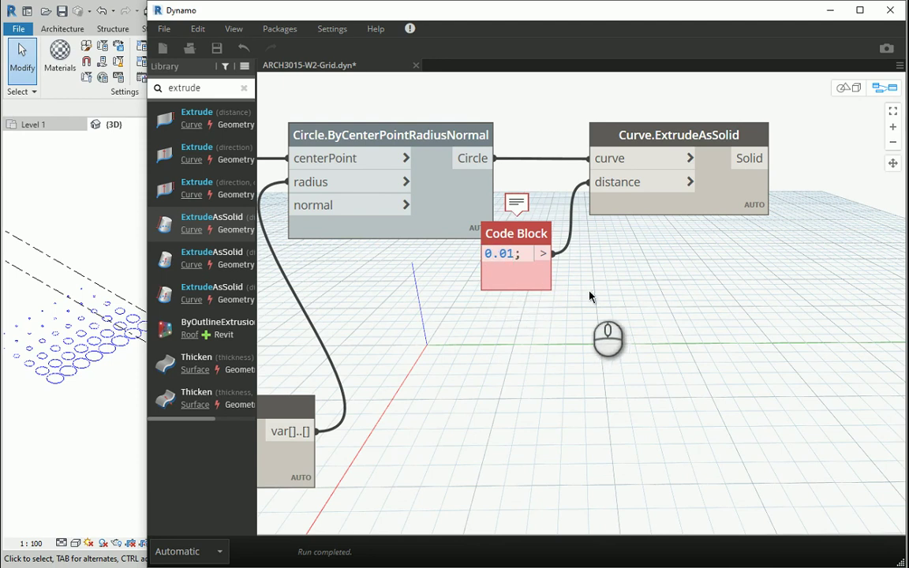
click(588, 290)
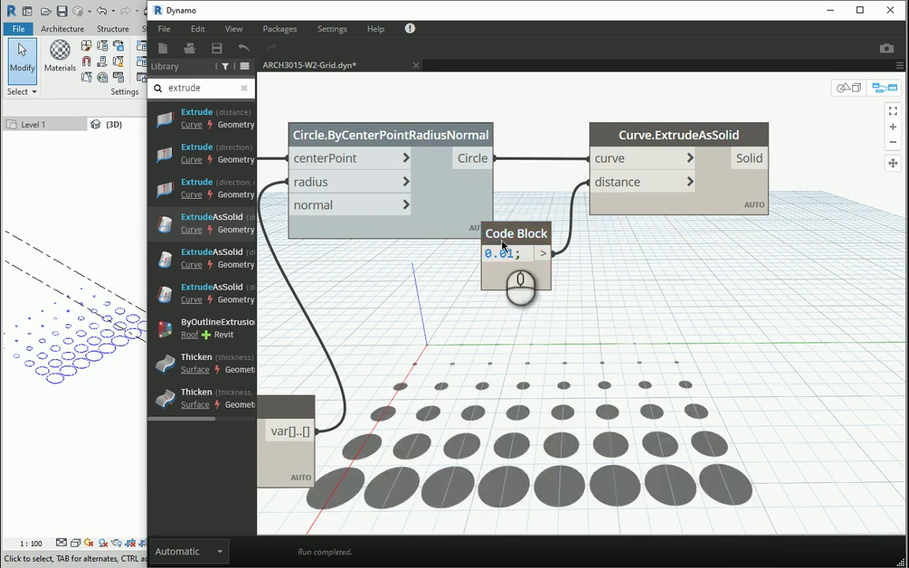
drag(505, 235, 536, 213)
- Trace the division node that feeds the circle radius and examine its list of output values
scroll(707, 130, down, 4)
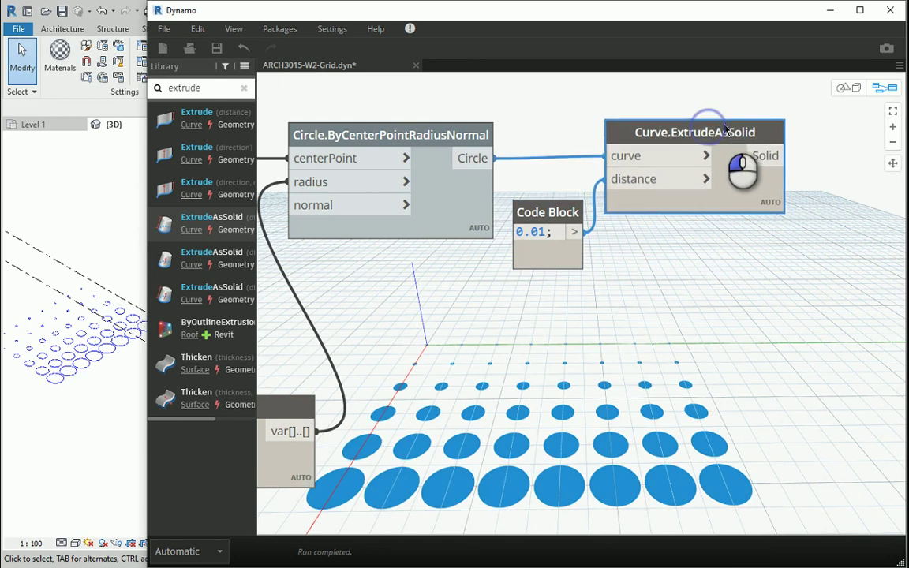
scroll(582, 263, up, 2)
scroll(583, 262, up, 2)
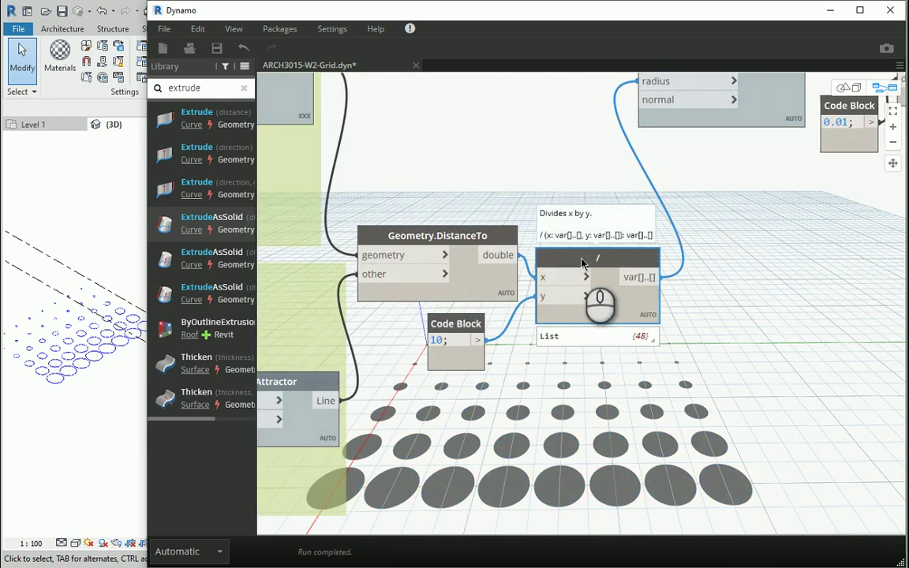
mouse_move(438, 268)
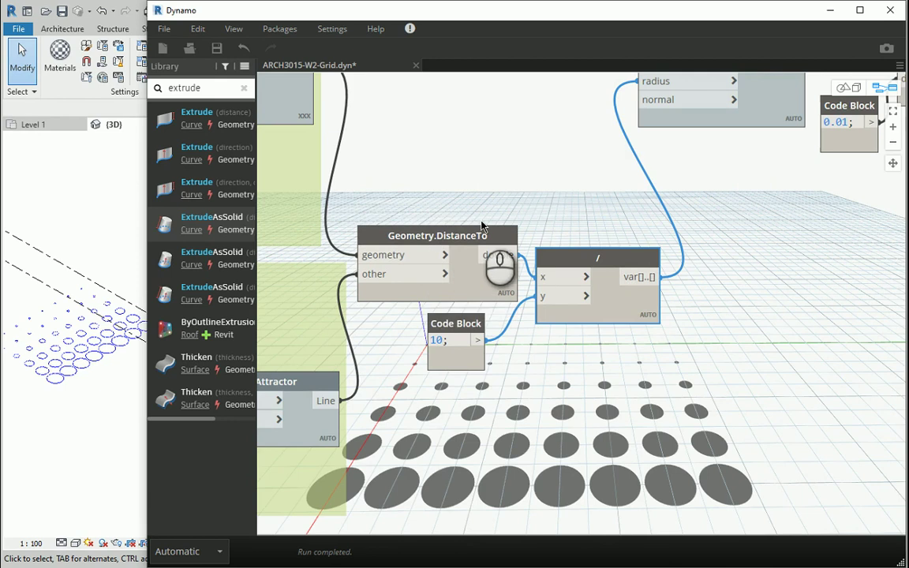
scroll(483, 226, down, 5)
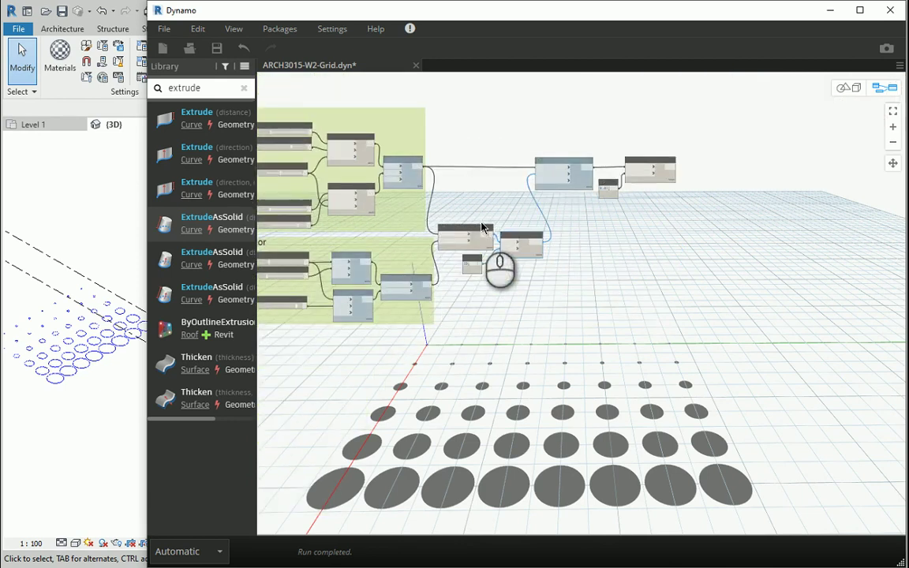
scroll(544, 170, up, 5)
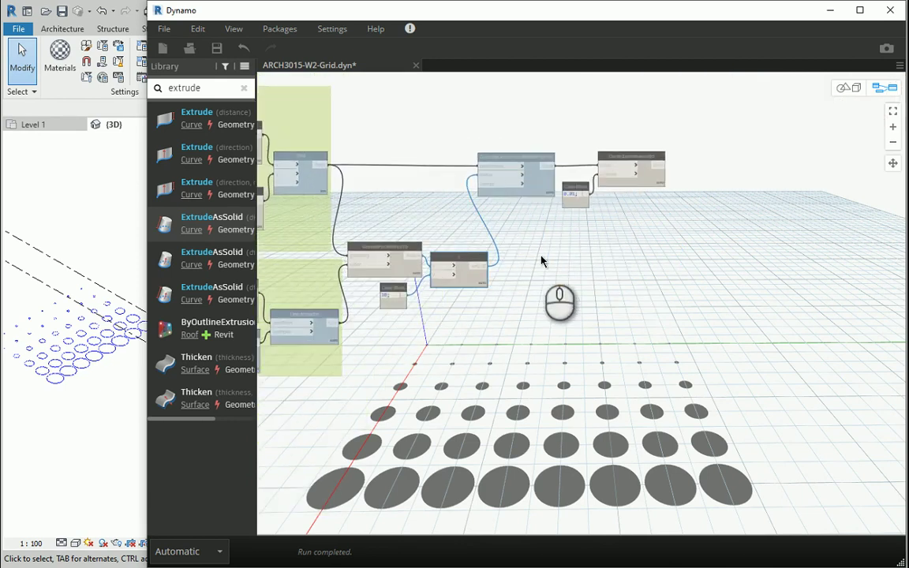
scroll(424, 276, up, 2)
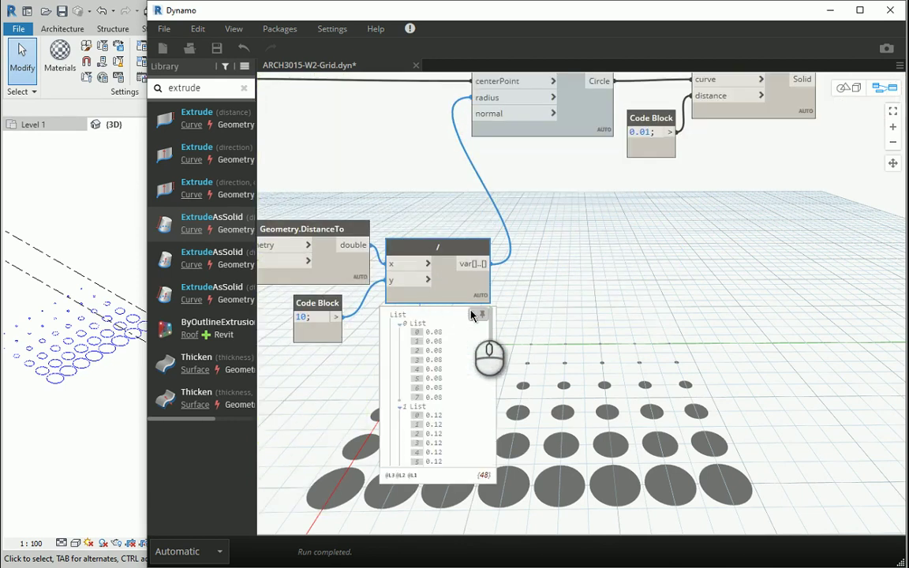
click(476, 314)
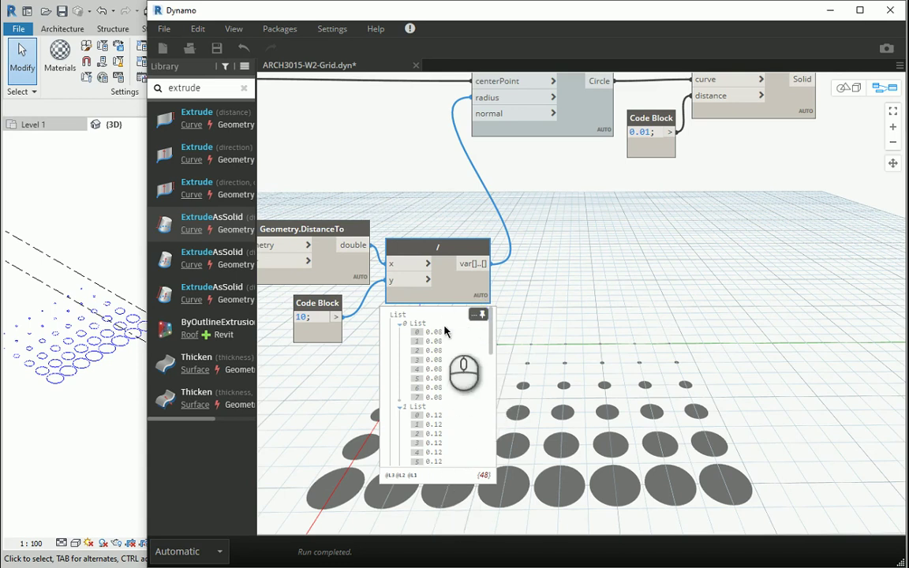
click(481, 314)
- Connect the division node's output to the distance input of Curve.ExtrudeAsSolid and delete the 0.01 code block
scroll(442, 319, down, 2)
drag(580, 163, 571, 210)
mouse_move(631, 156)
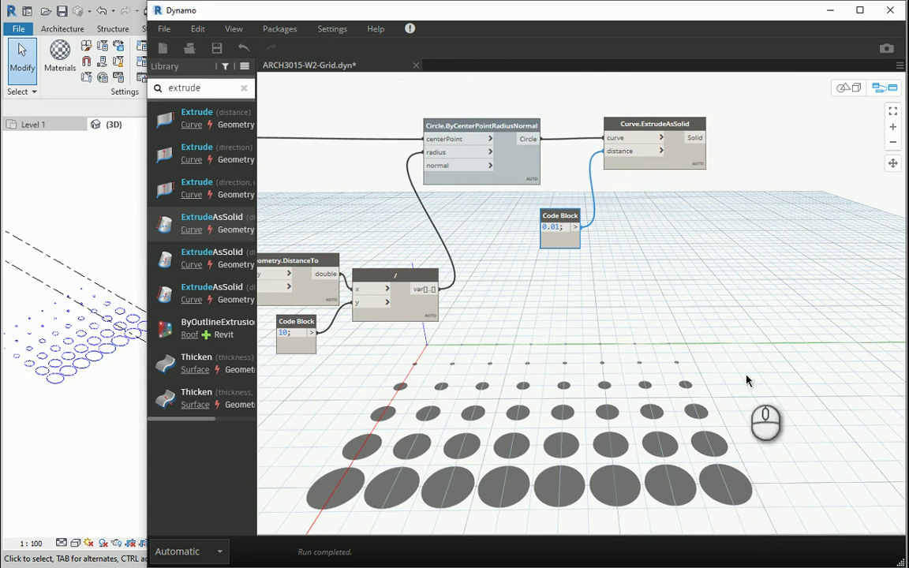
drag(432, 288, 603, 150)
click(565, 225)
key(Delete)
drag(487, 158, 483, 151)
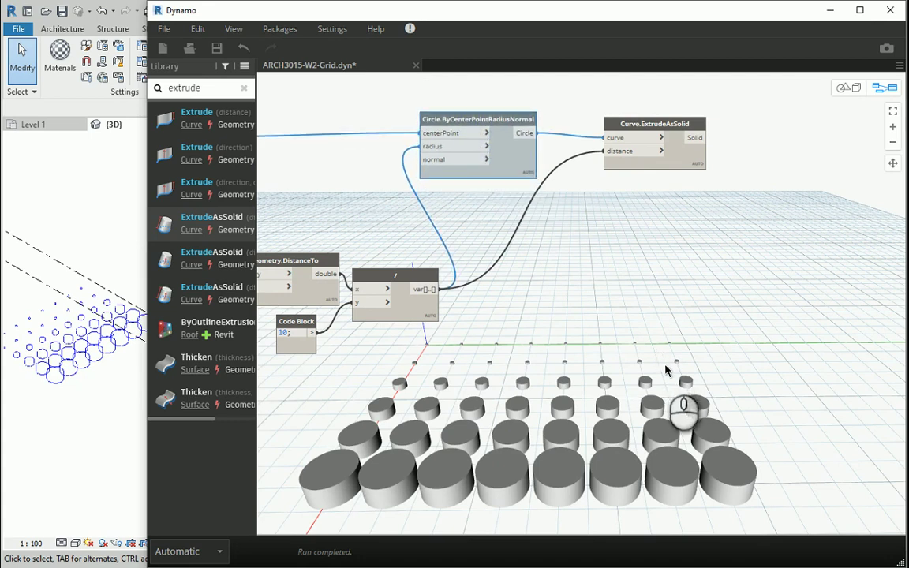
- Orbit the 3D background preview to examine the varying cylinder heights, and return to the node graph
click(843, 88)
right_drag(736, 290, 712, 416)
click(881, 94)
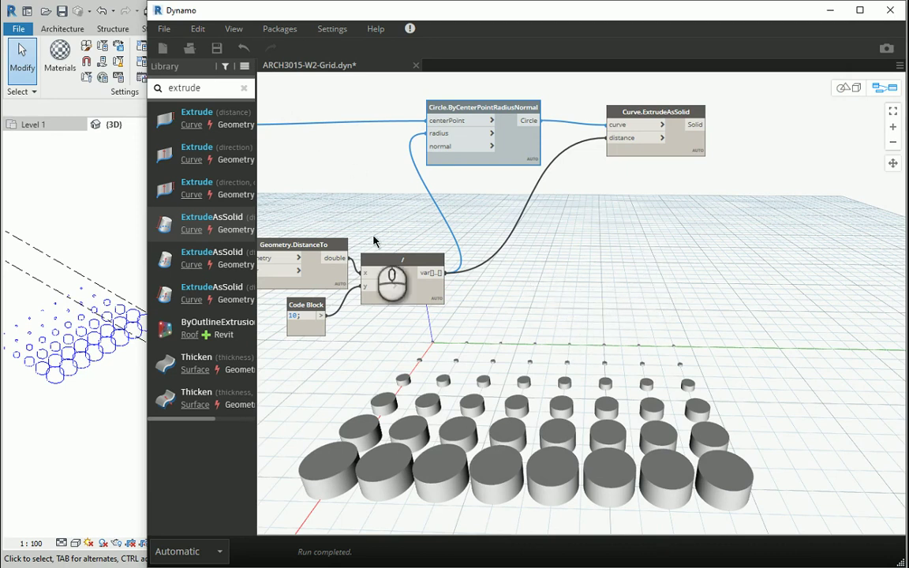
- Search the library for "/" and place a second division node below Curve.ExtrudeAsSolid
click(245, 88)
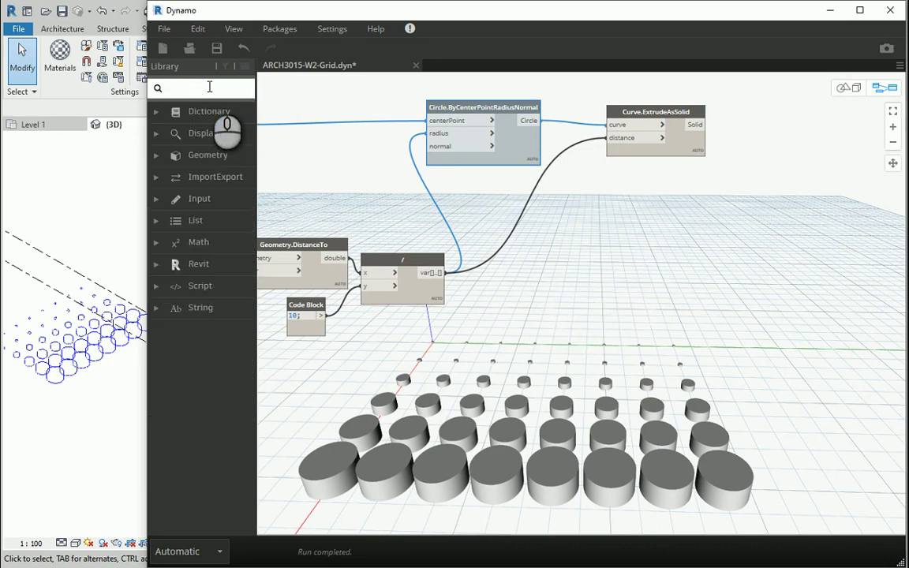
text(/)
click(189, 119)
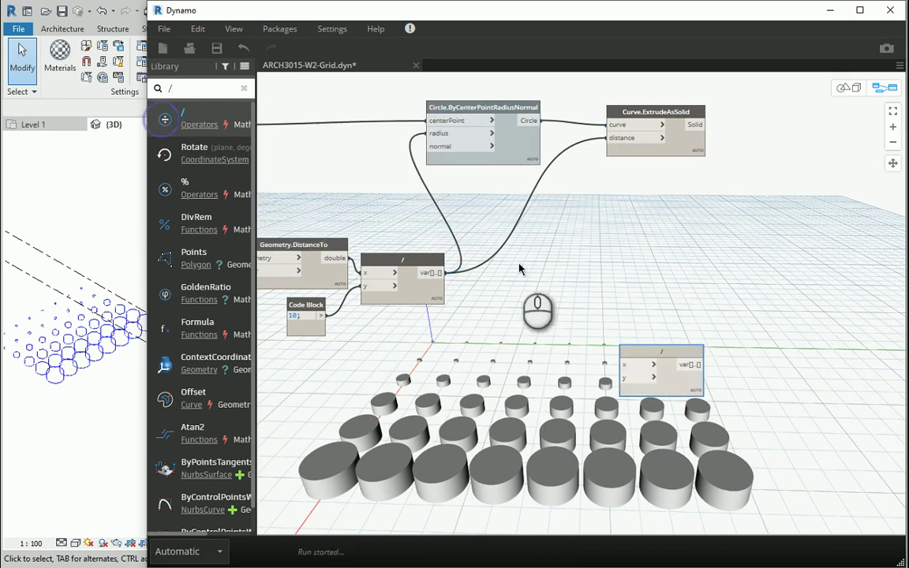
drag(640, 391, 593, 288)
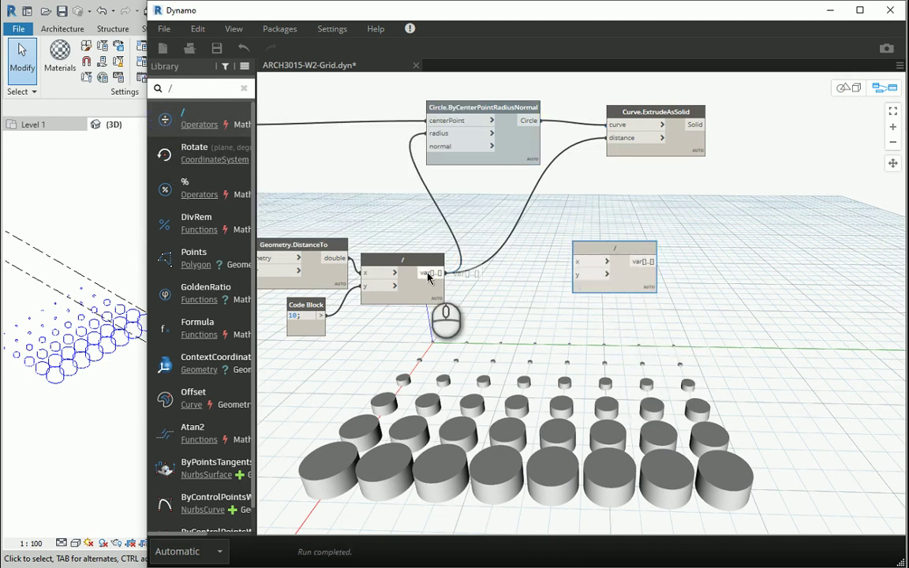
- Connect the first division node's output to the x input of the second division node and shift the second node slightly closer
click(428, 274)
click(577, 261)
drag(602, 250, 589, 253)
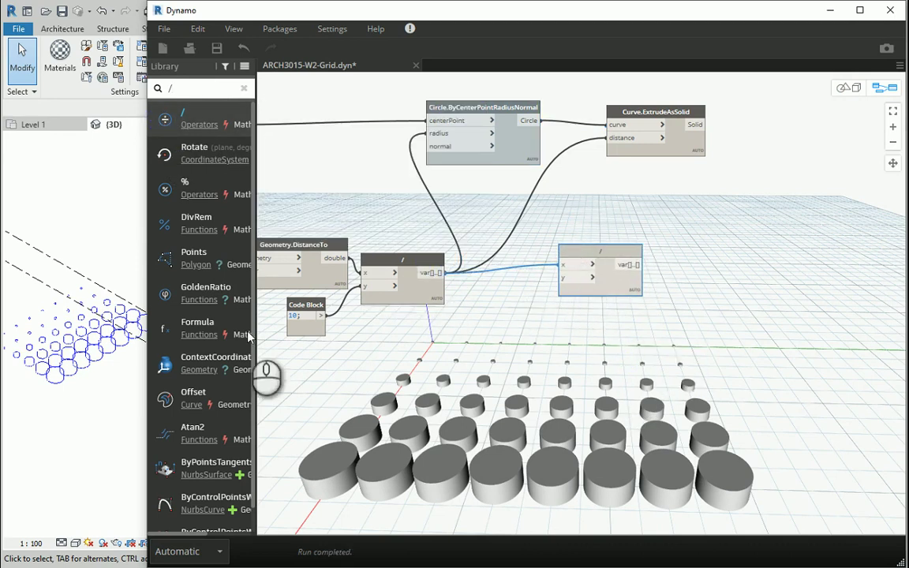
- Duplicate the code block containing 10, place the copy beside the second division node, and open its value for editing
click(301, 307)
key(ctrl+c)
key(ctrl+v)
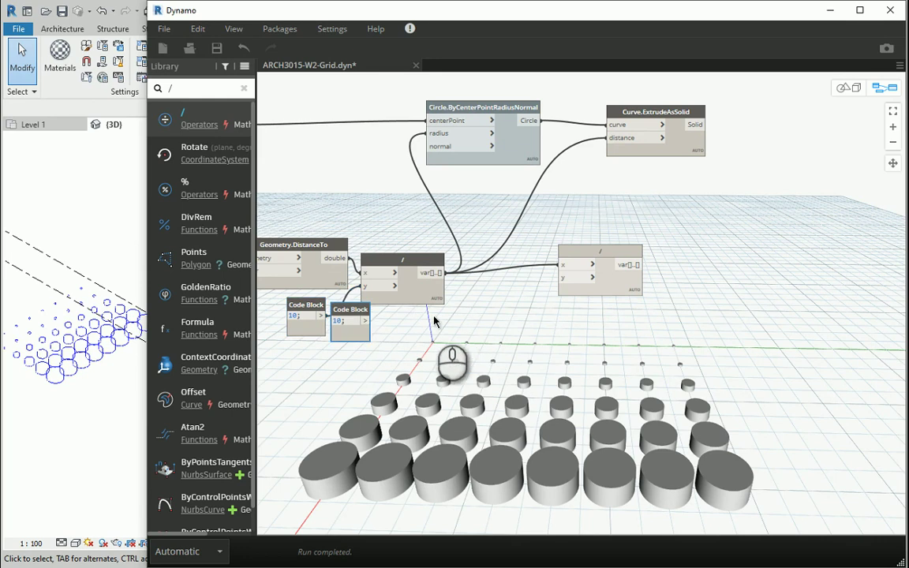
drag(355, 311, 505, 300)
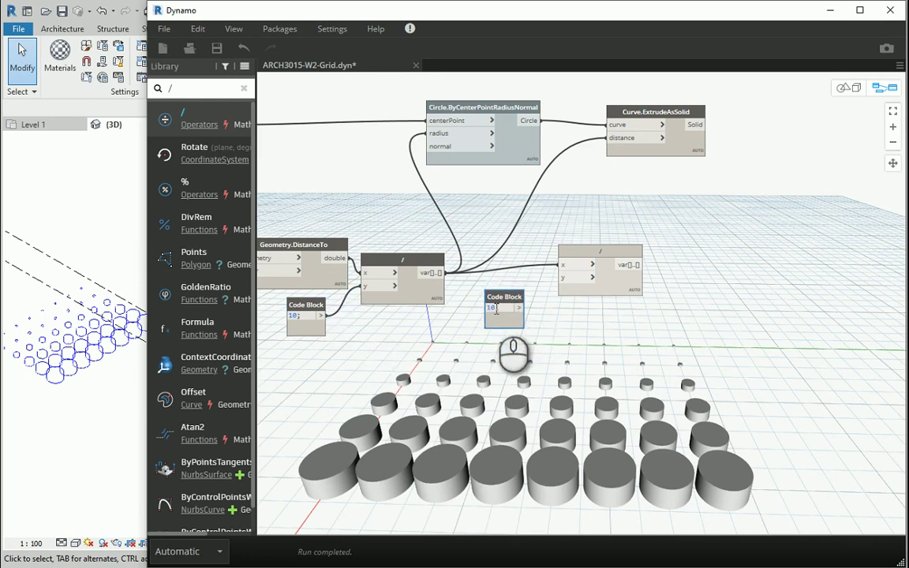
double_click(496, 309)
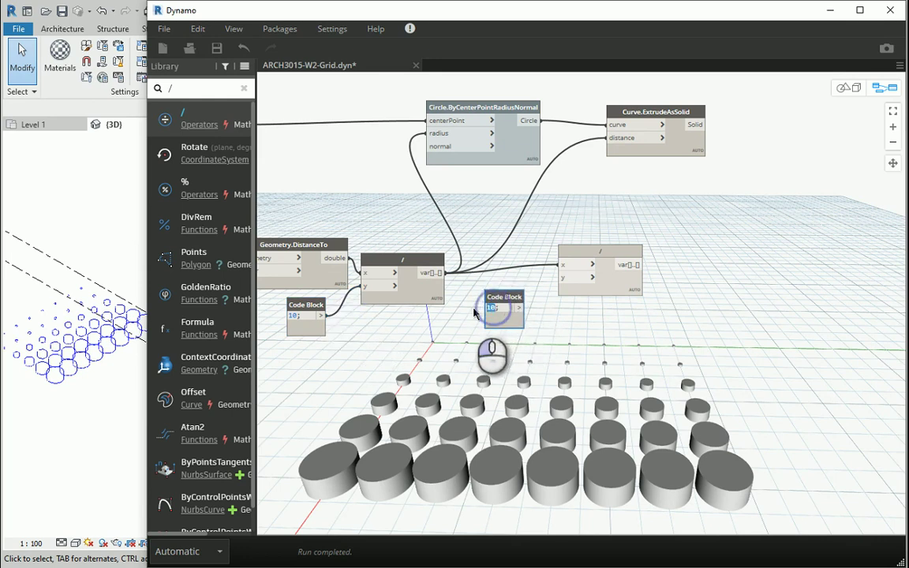
- Connect the copied code block to the second division node's y input and that node's output to the distance input of Curve.ExtrudeAsSolid
click(519, 307)
click(560, 277)
click(641, 265)
click(607, 138)
- Set the code block feeding the second division node's y input to 2
drag(495, 308, 460, 309)
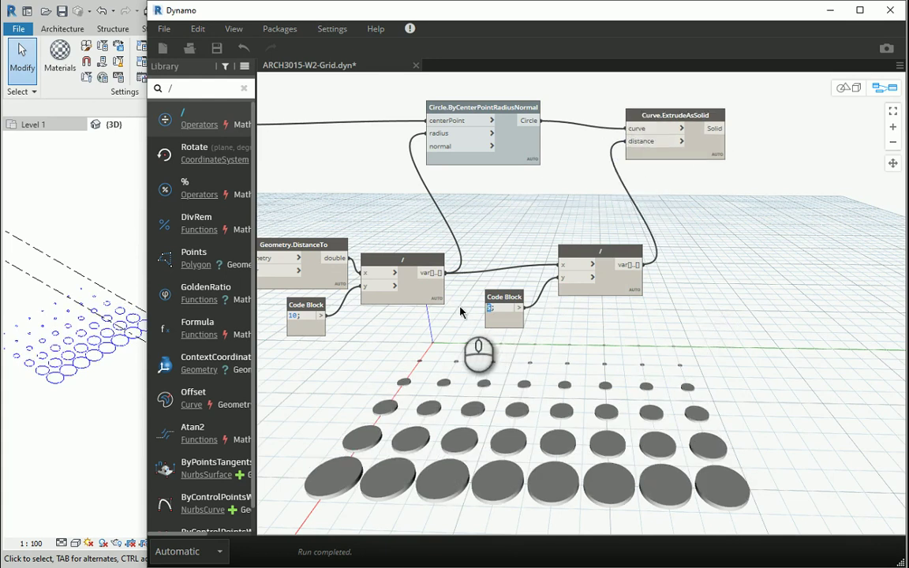
click(668, 273)
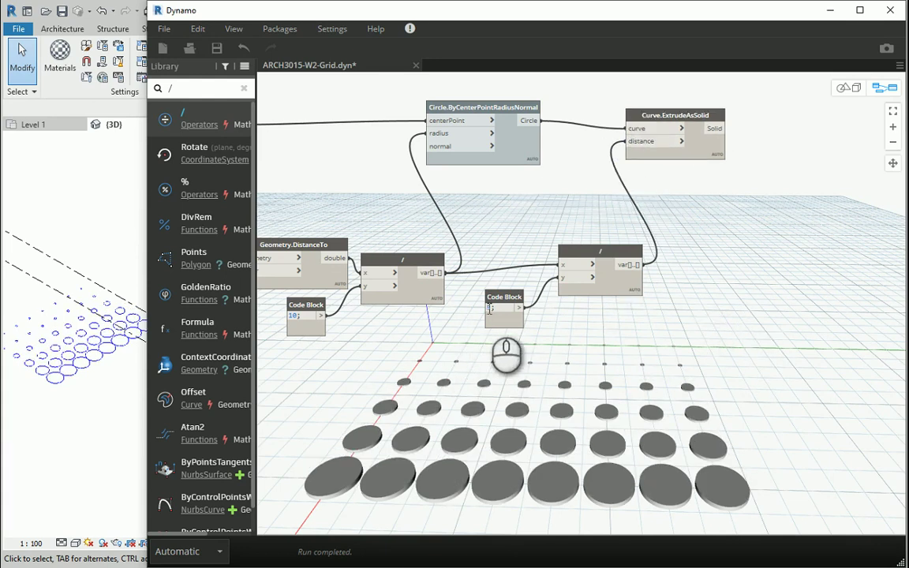
click(616, 306)
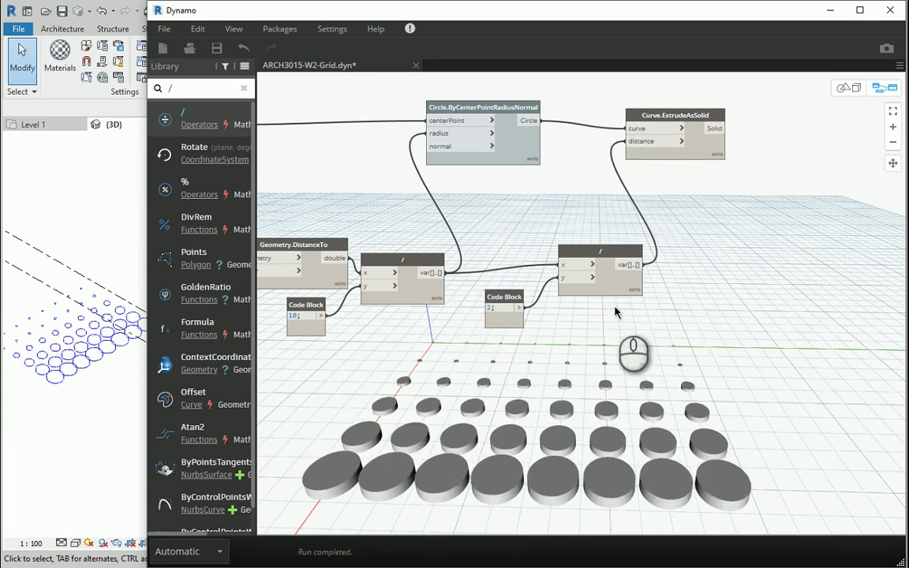